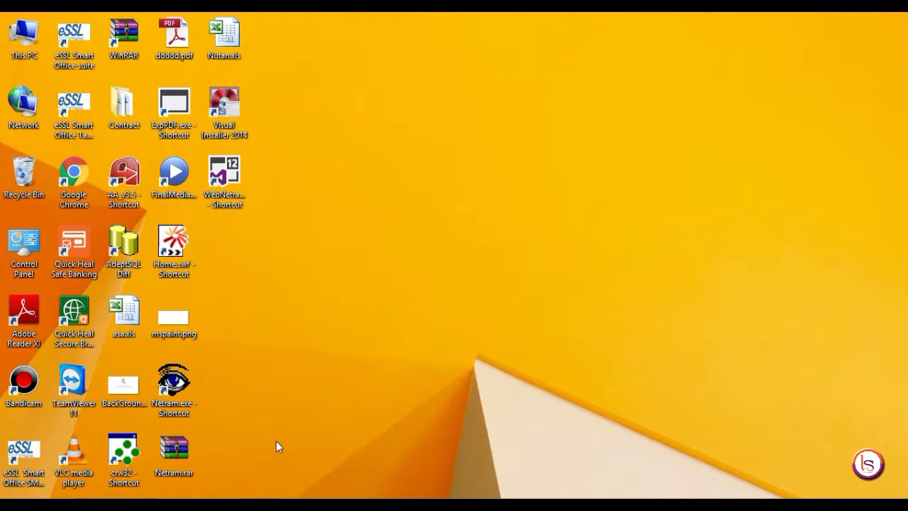
Step: Launch Netram and sign in with the Reception user's name and password
double_click(172, 405)
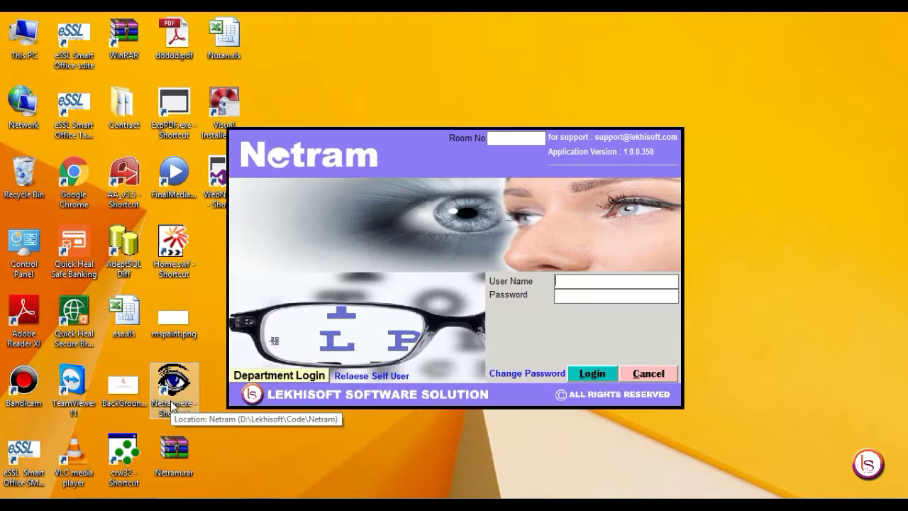
left_click(564, 278)
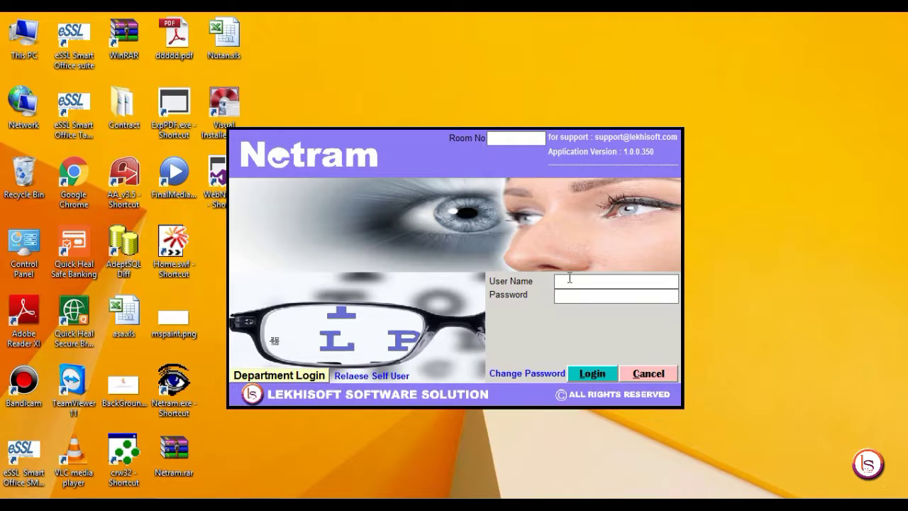
key("Return")
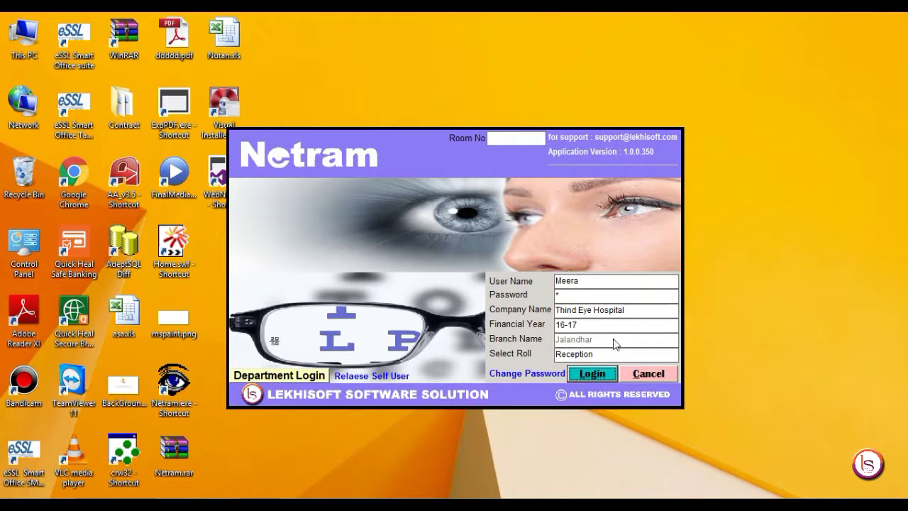
left_click(587, 378)
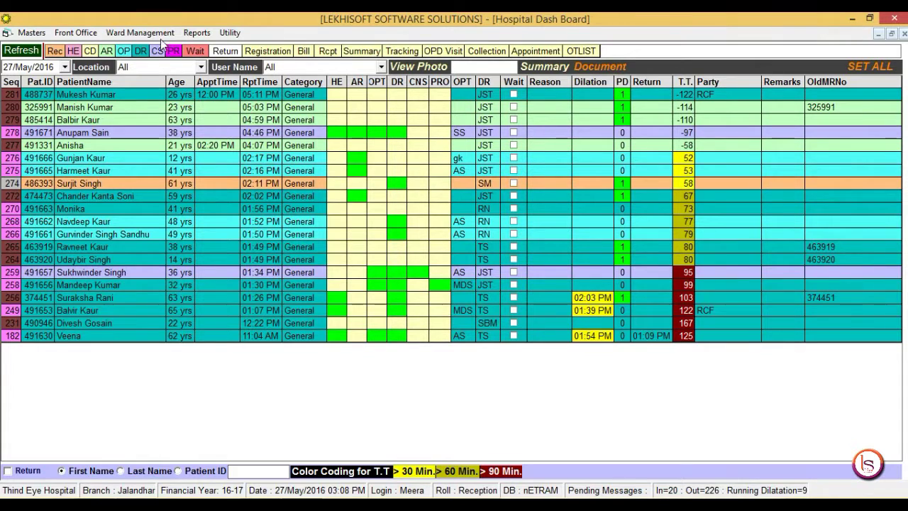
left_click(161, 34)
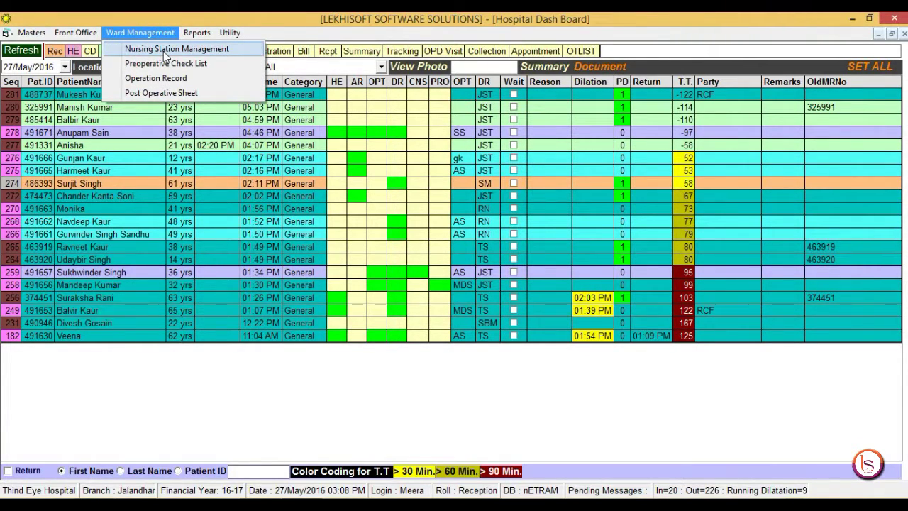
left_click(164, 50)
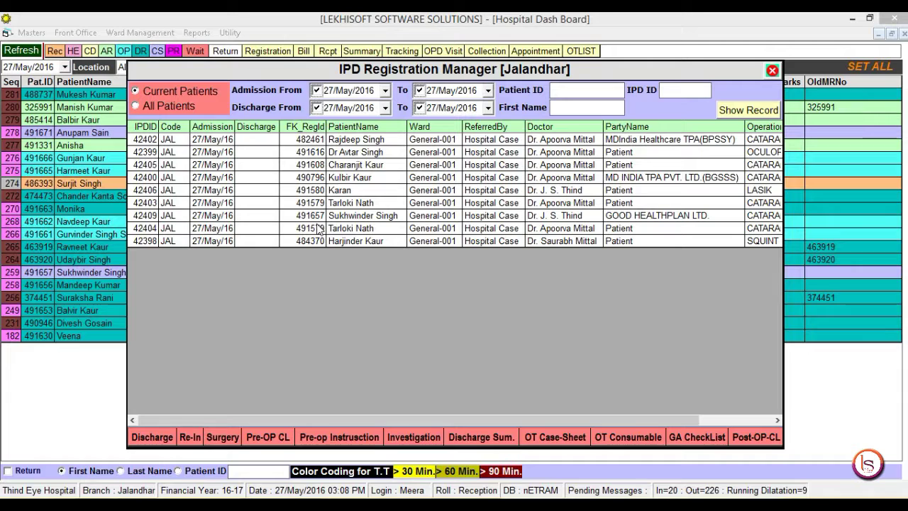
left_click(265, 215)
left_click(226, 217)
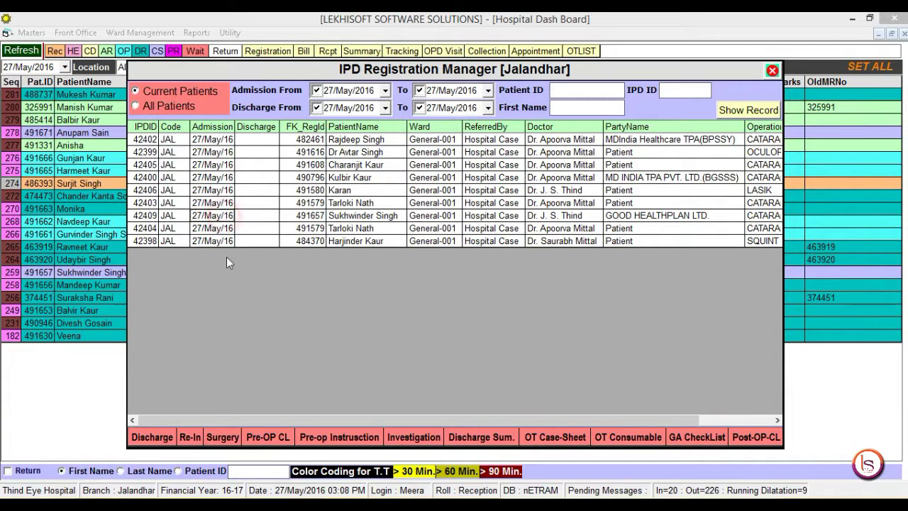
Step: Open Surgery for the admission and add a new record for booking 7072
left_click(222, 439)
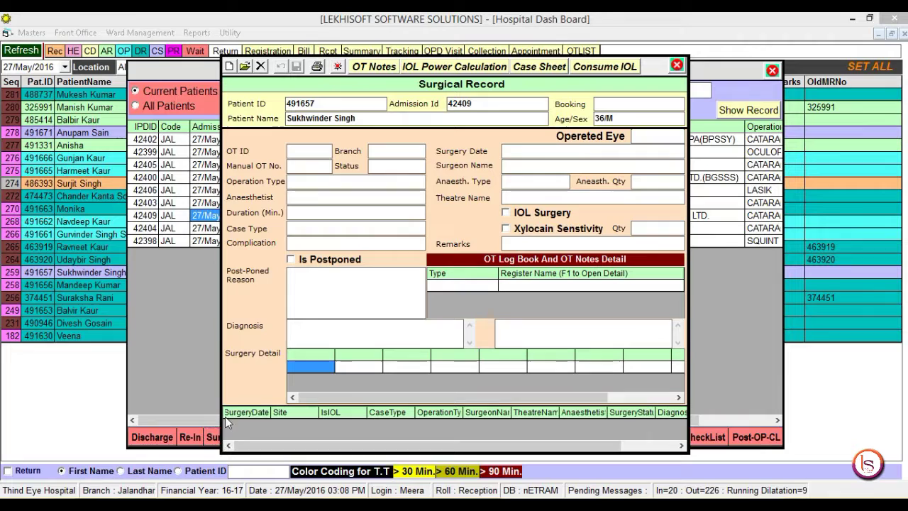
left_click(229, 68)
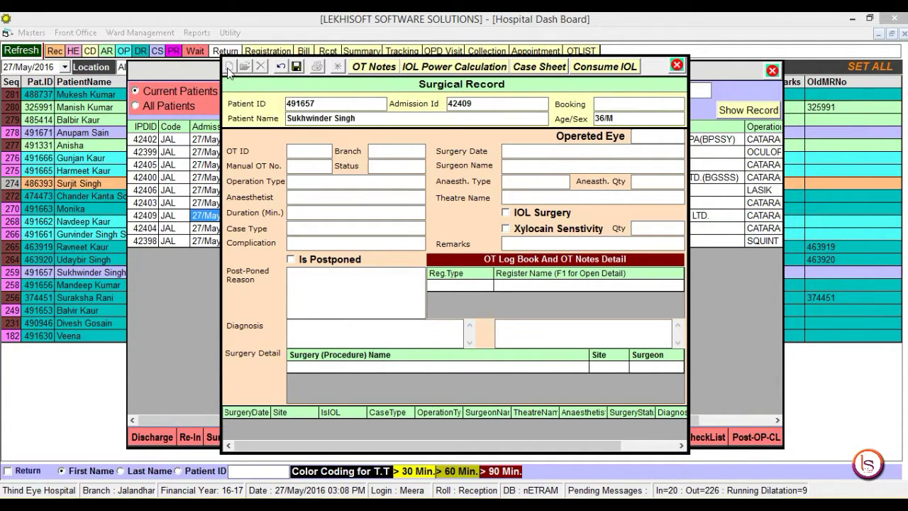
type("7072")
key("Return")
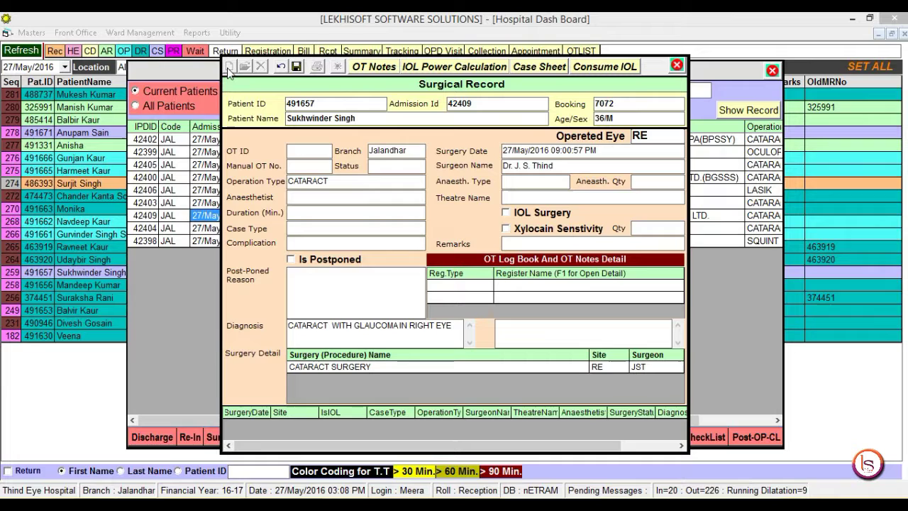
Step: Enter Manual OT No 11, status Waiting and anaesthesia type La
type("11")
key("Return")
key("F1")
key("Return")
key("Return")
key("F1")
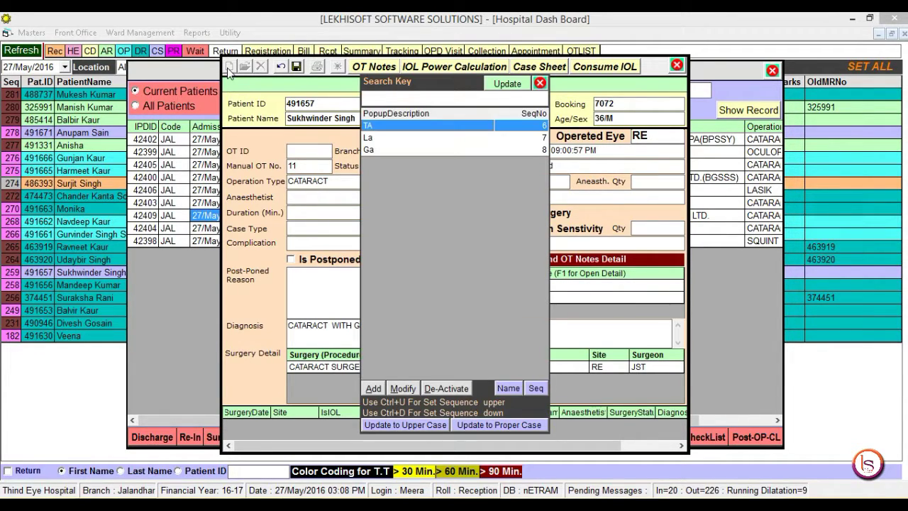
key("Down")
key("Up")
key("Down")
key("Return")
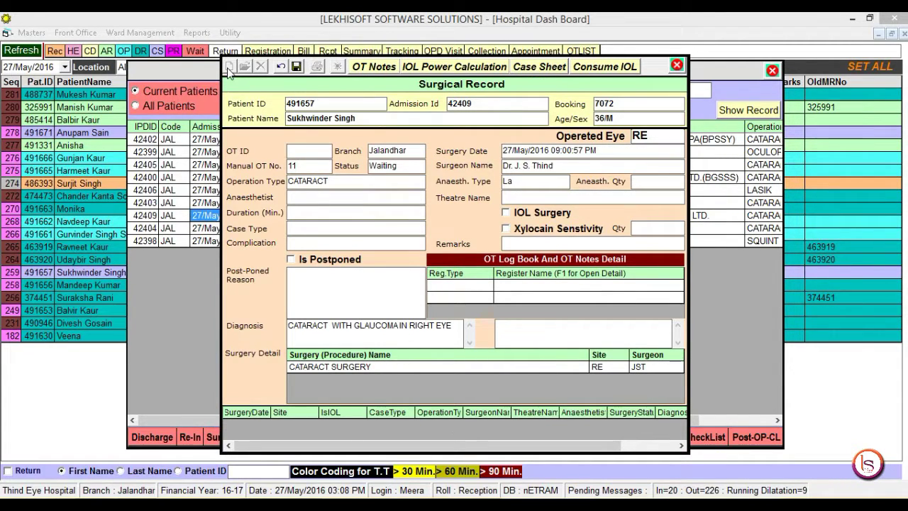
Step: Enter anaesthesia Qty 1, anaesthetist, theatre OT-1(CATARACT) and 20 Minuits duration, and tick IOL Surgery
type("1")
key("Return")
key("Down")
key("Down")
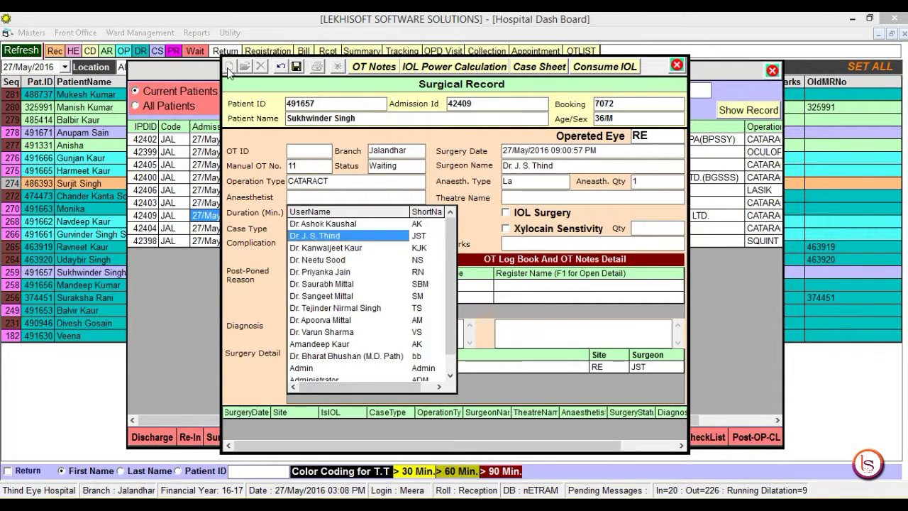
key("Return")
key("Return")
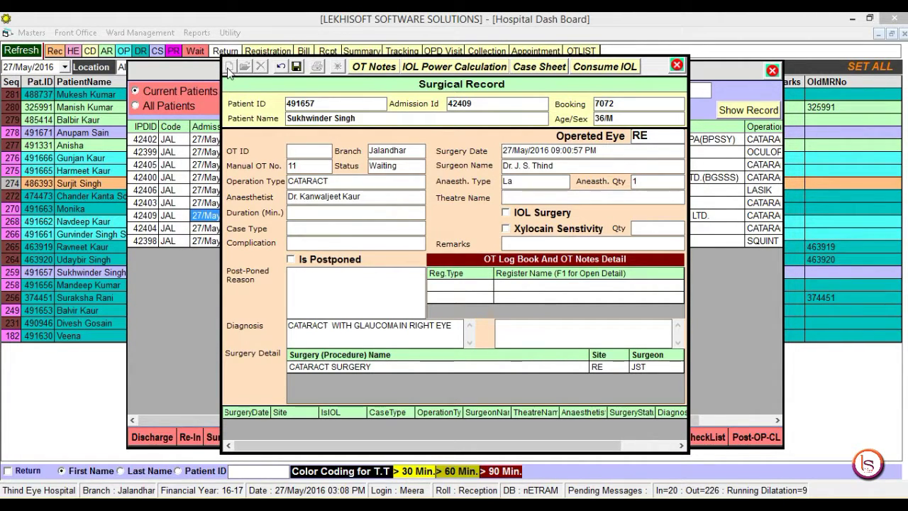
key("Down")
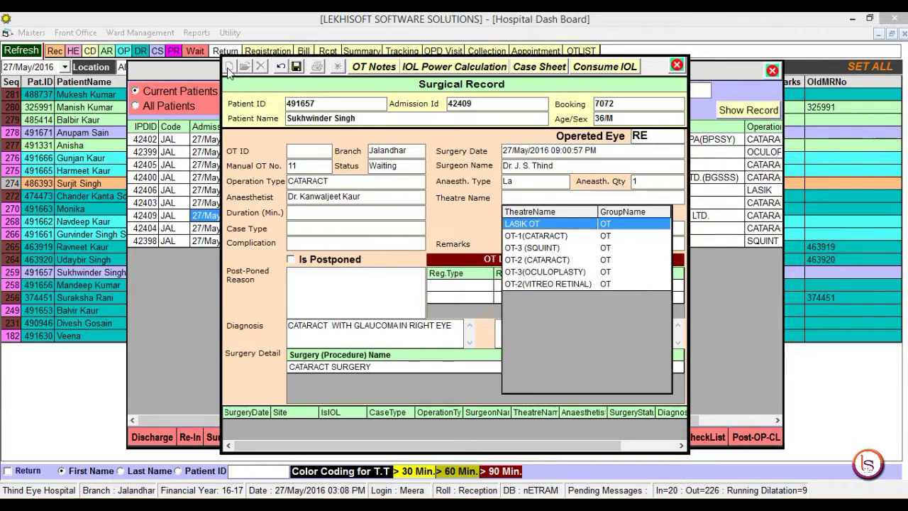
key("Down")
key("Return")
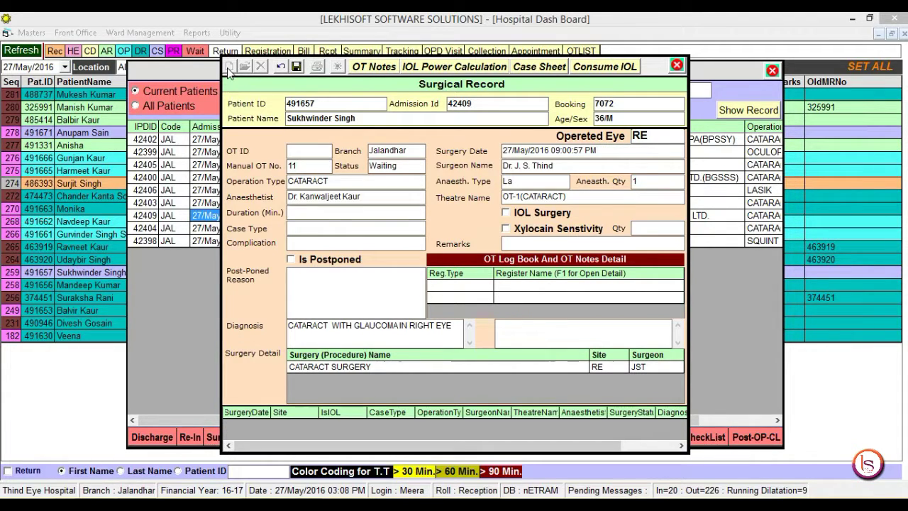
key("Down")
key("Down")
key("Down")
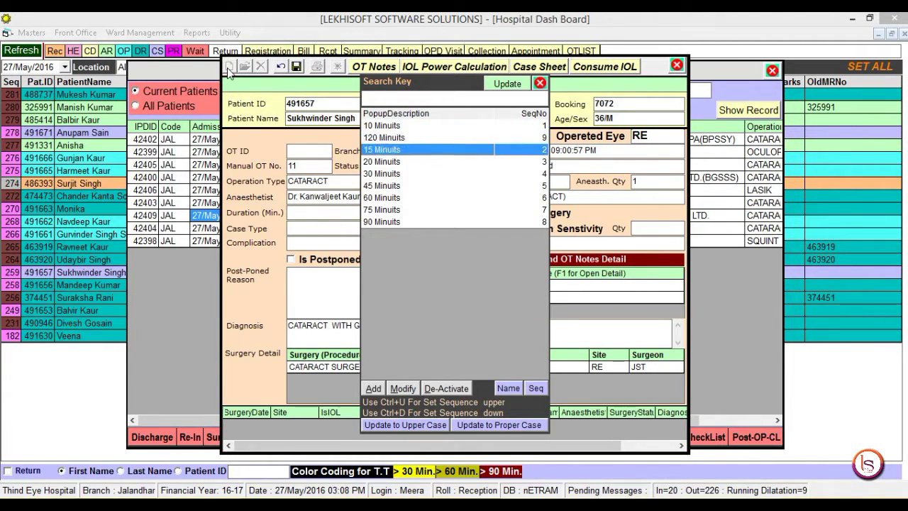
key("Down")
key("Return")
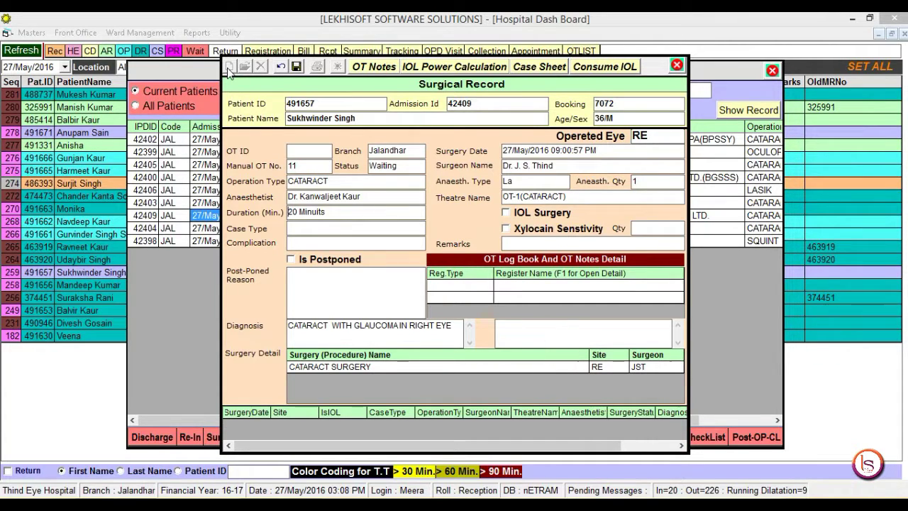
key("Return")
key("space")
Step: Add a new case type named Glaucoma from the Case Type list
key("Return")
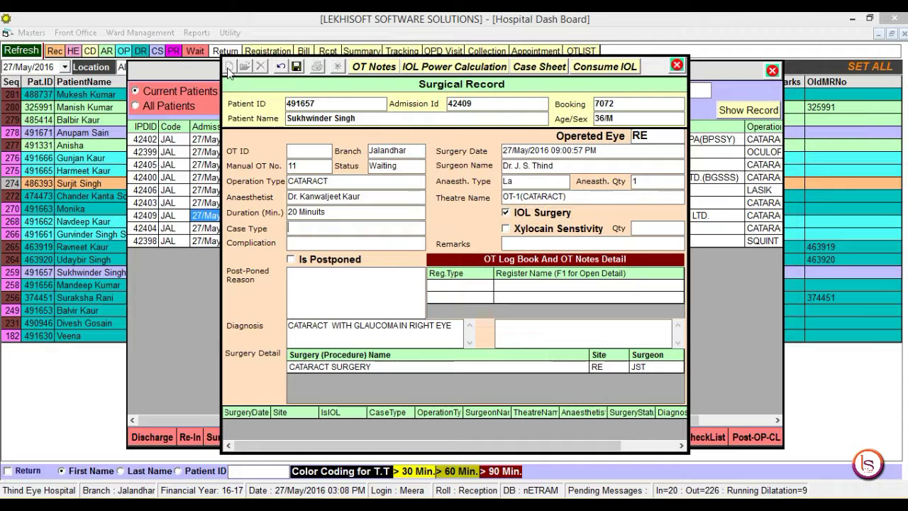
key("F1")
key("Down")
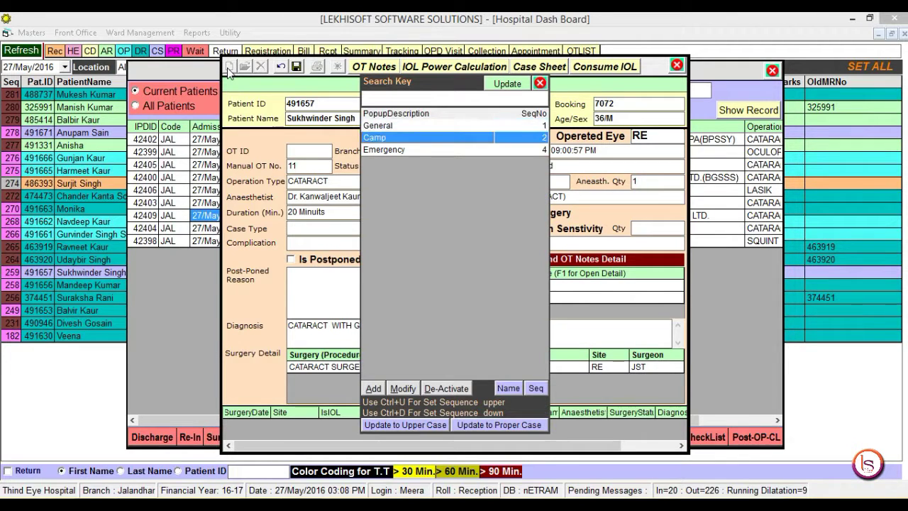
key("Up")
key("Down")
key("alt+a")
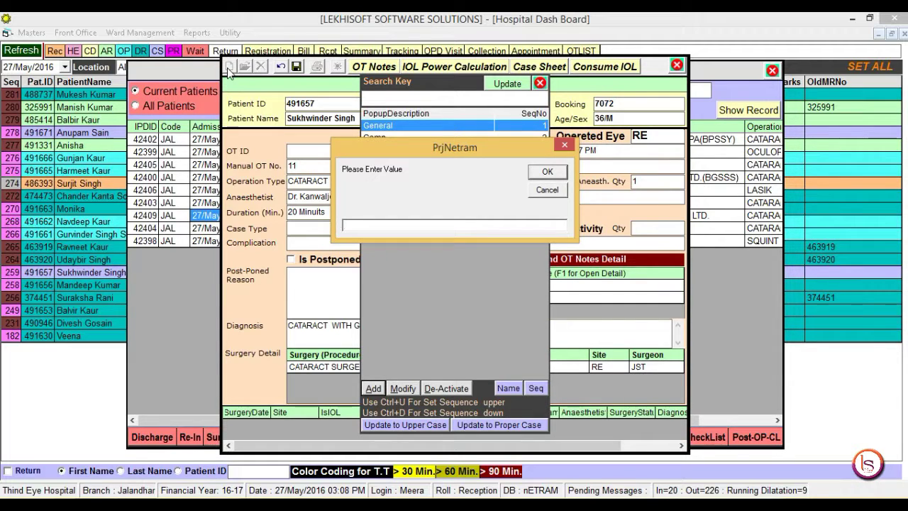
type("Glaucoma")
key("Return")
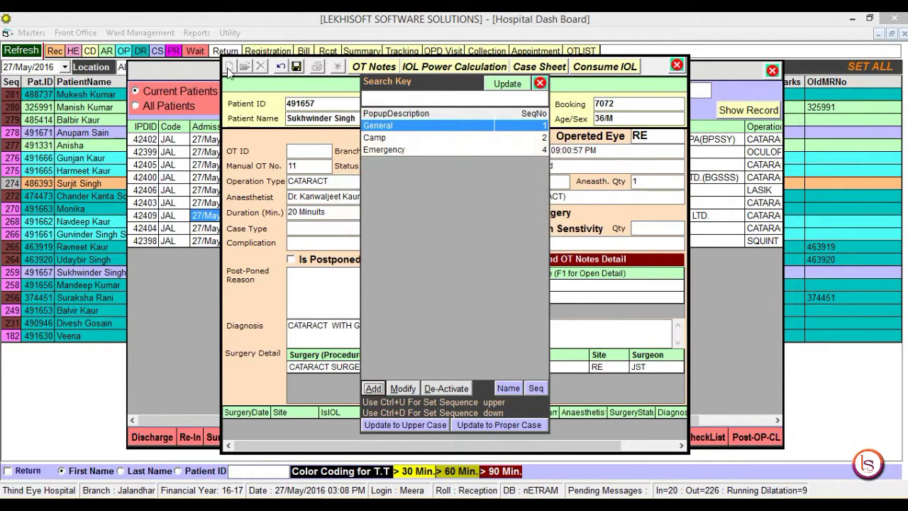
Step: Pick Glaucoma as case type, add remarks 'ss', save, and reload the saved entry
double_click(386, 161)
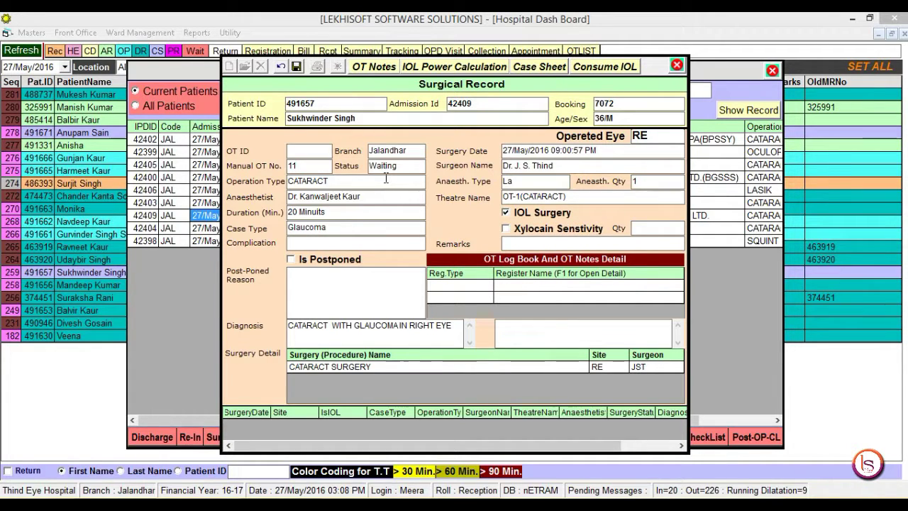
key("Return")
key("Return")
key("Return")
type("ss")
left_click(299, 67)
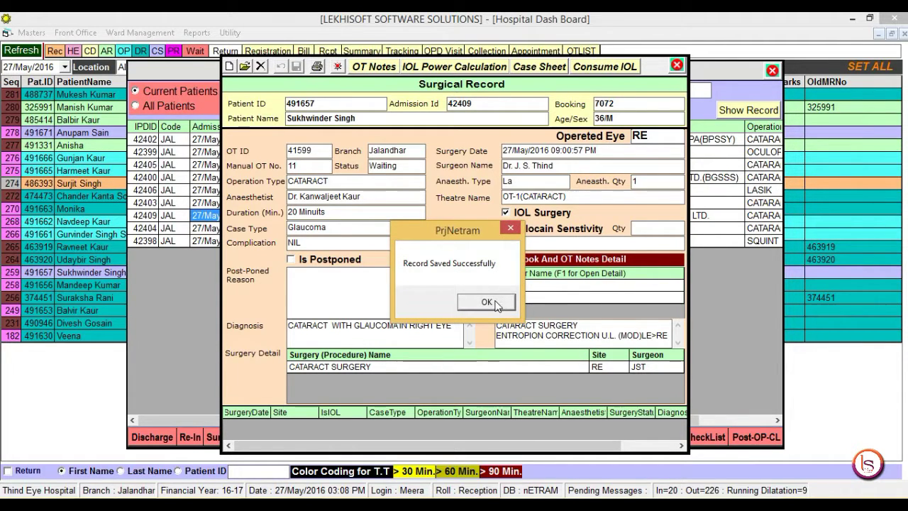
left_click(496, 303)
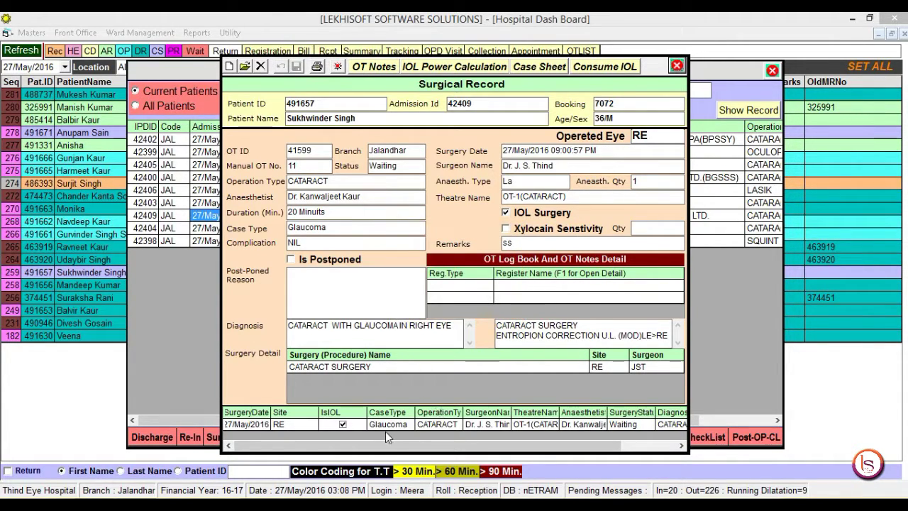
left_click(386, 424)
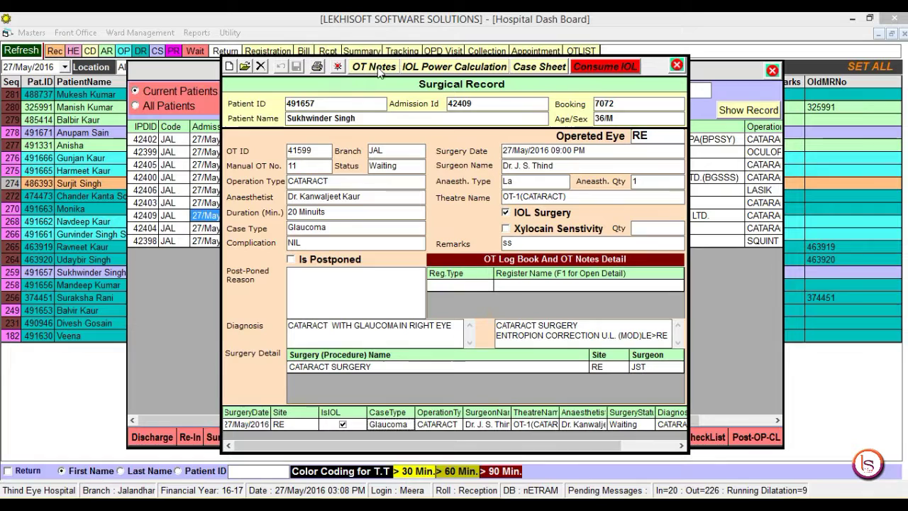
Step: In IOL Power Calculation, enter K1 +1.5, K2 +1, K1-Axis 85 and K2-Axis 1
left_click(451, 69)
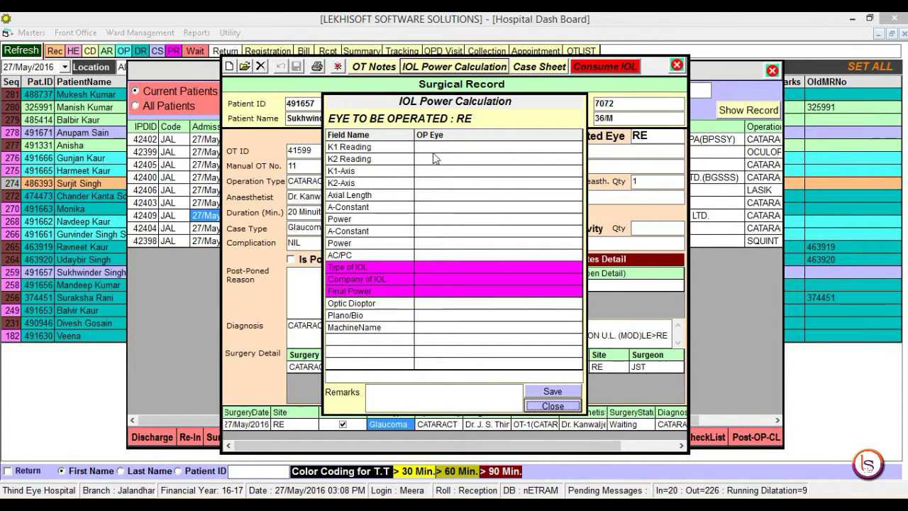
left_click(432, 148)
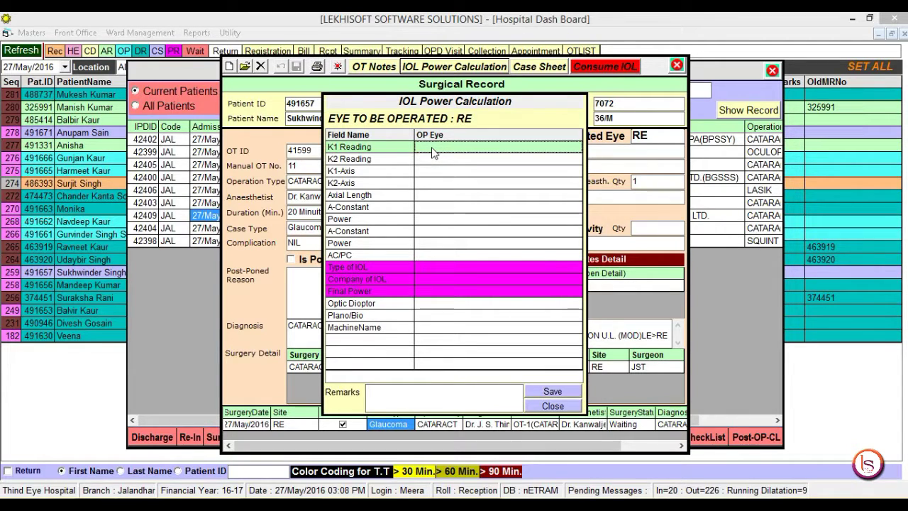
left_click(433, 148)
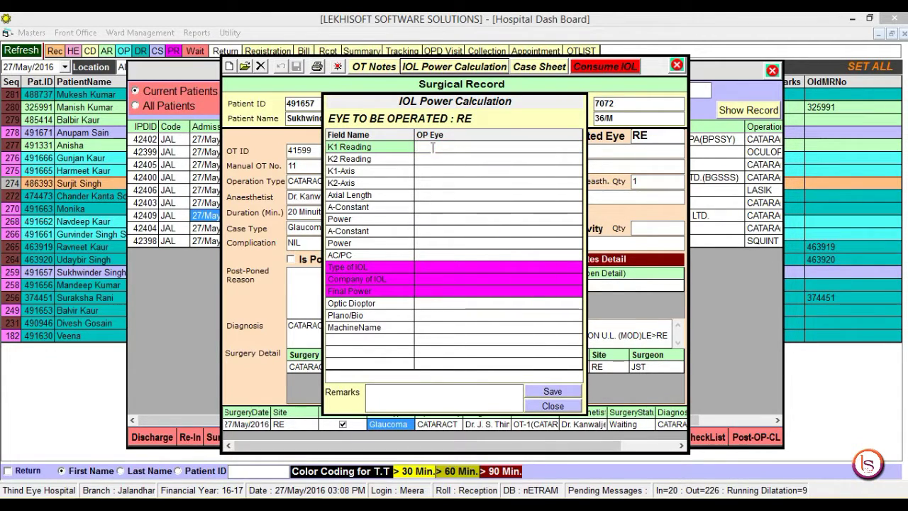
type("+1.5")
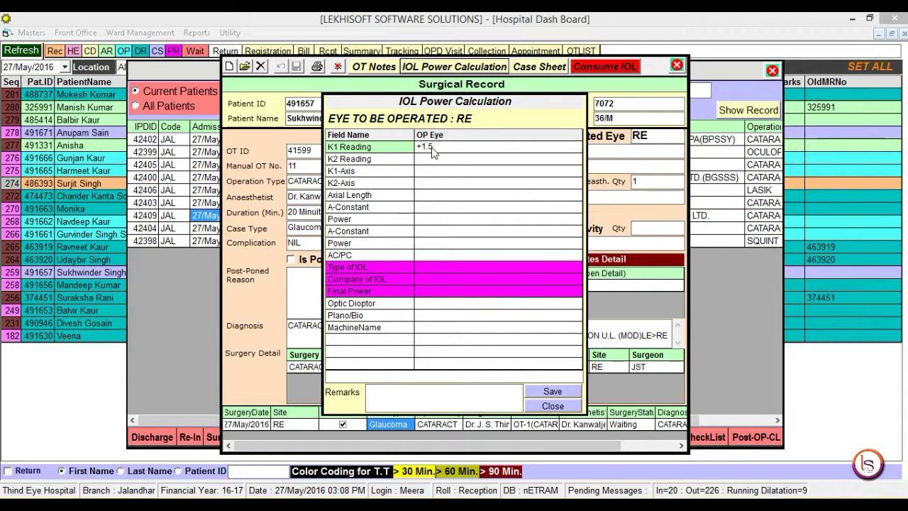
key("Return")
key("Down")
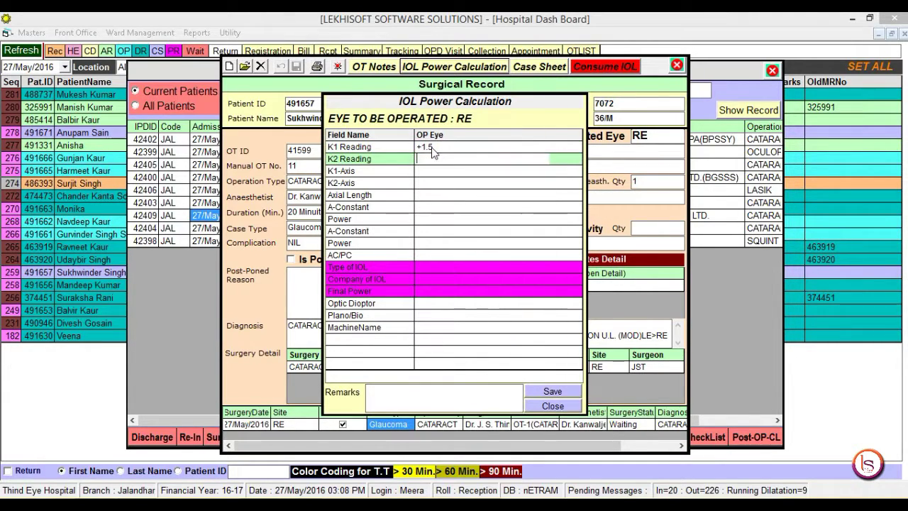
key("Return")
type("+")
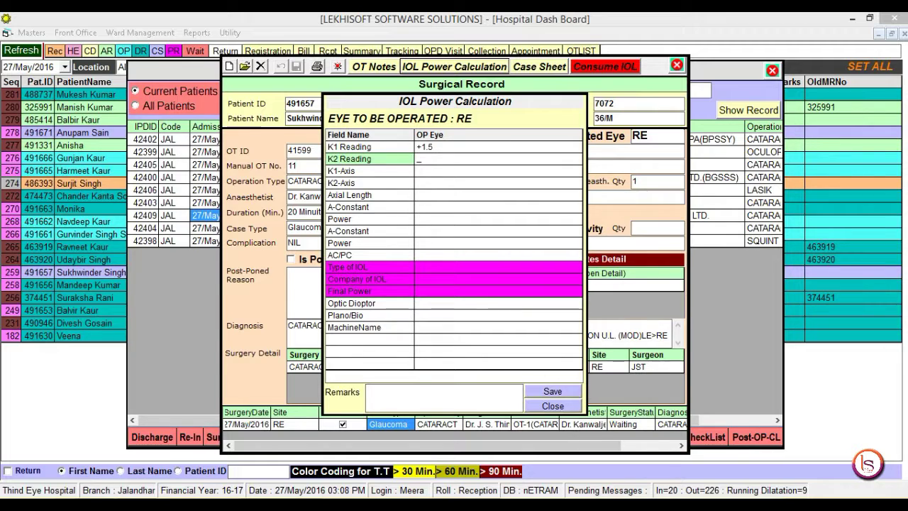
type("1.5")
key("Return")
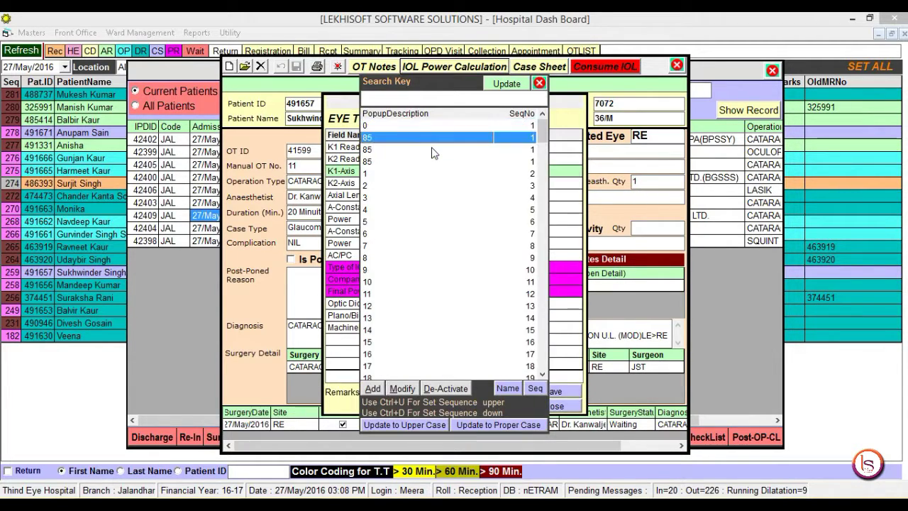
double_click(434, 149)
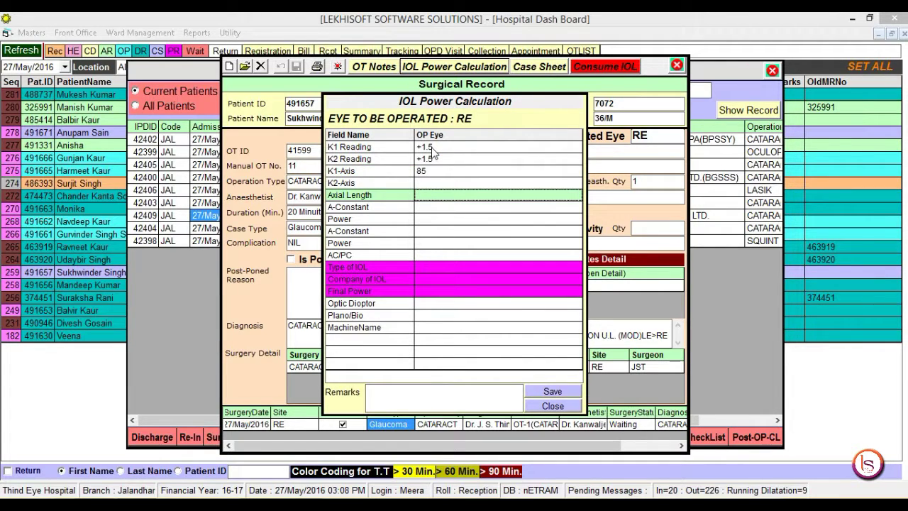
key("Up")
key("Return")
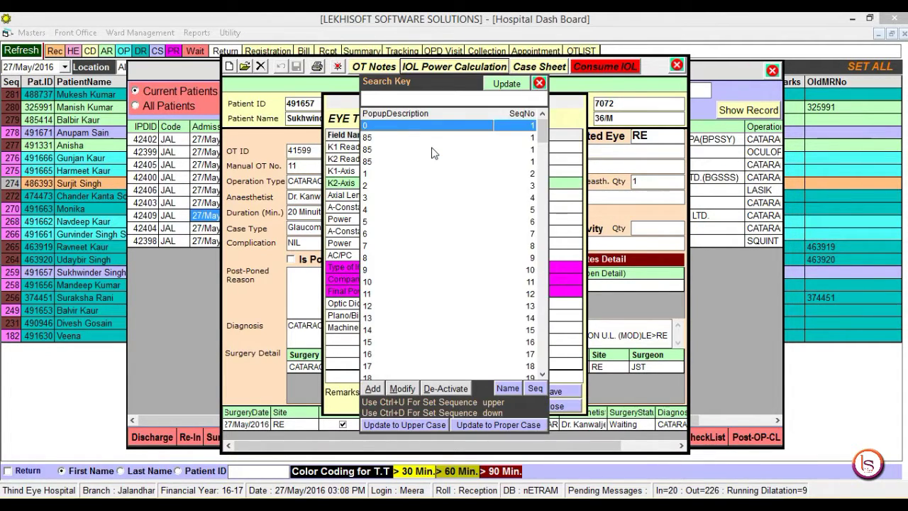
key("Down")
key("Down")
key("Down")
key("Down")
key("Return")
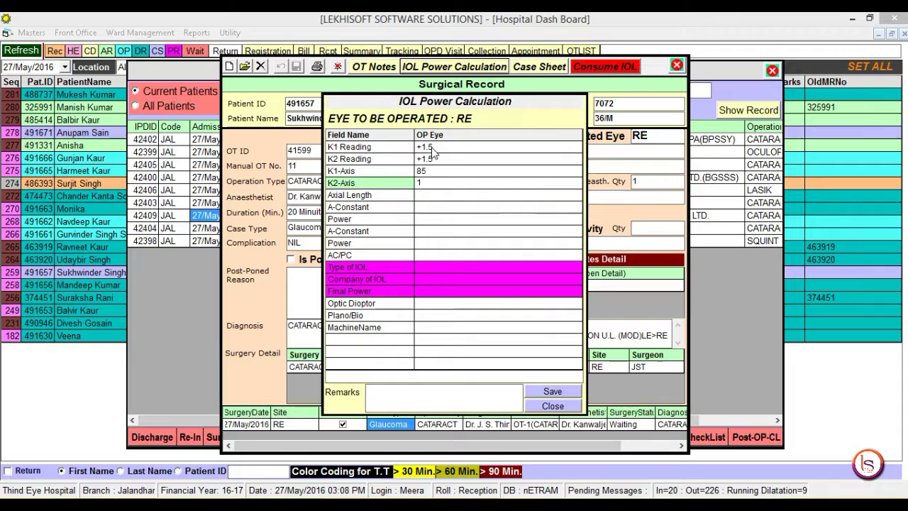
Step: Set both A-Constants to 118.0 and both Powers to +2.0
key("Down")
key("Down")
key("Return")
key("Escape")
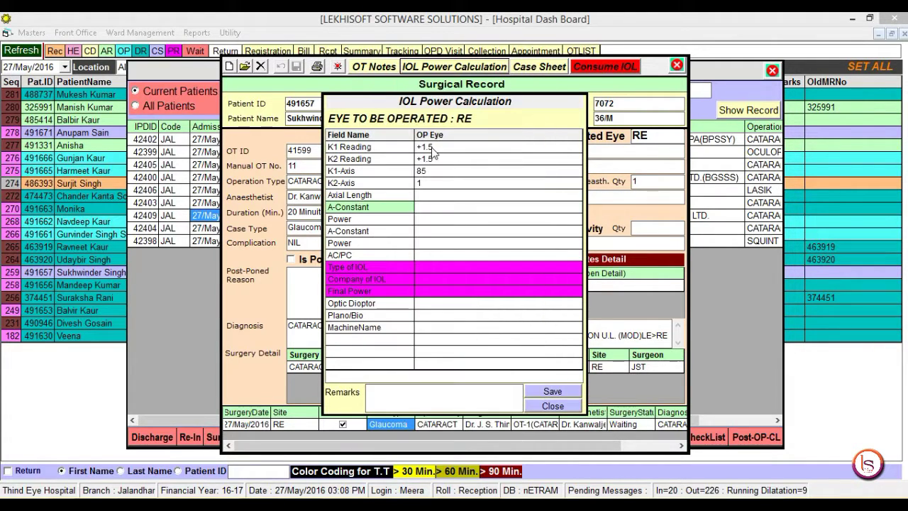
type("118.0")
key("Down")
key("Return")
key("Down")
key("Down")
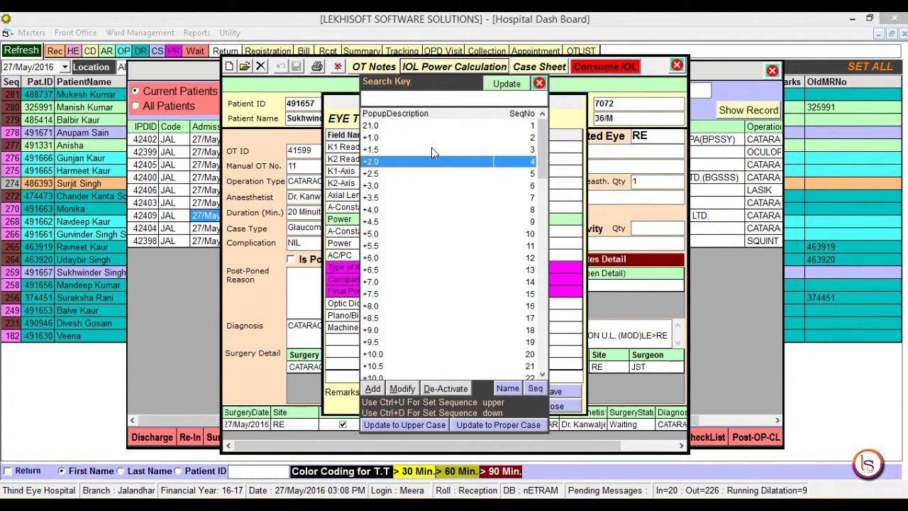
key("Return")
key("Down")
key("Return")
key("Return")
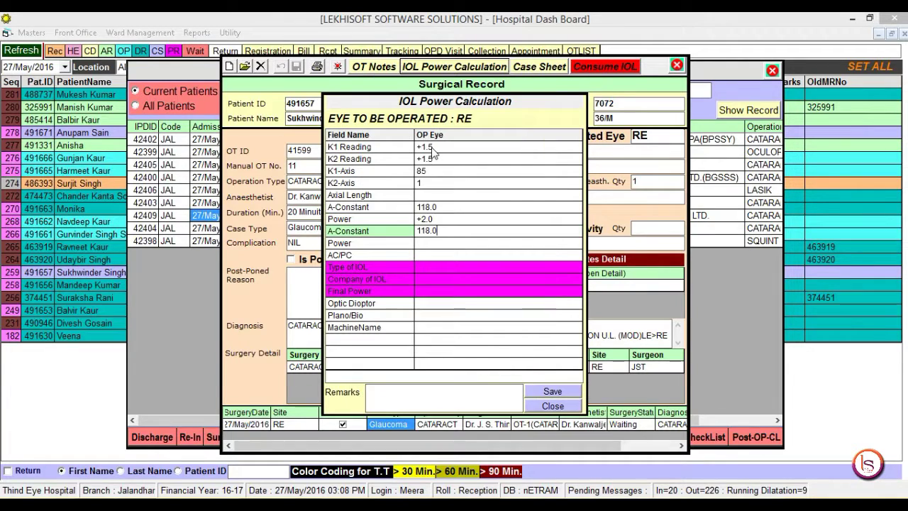
key("Down")
key("Return")
key("Down")
key("Down")
key("Down")
key("Return")
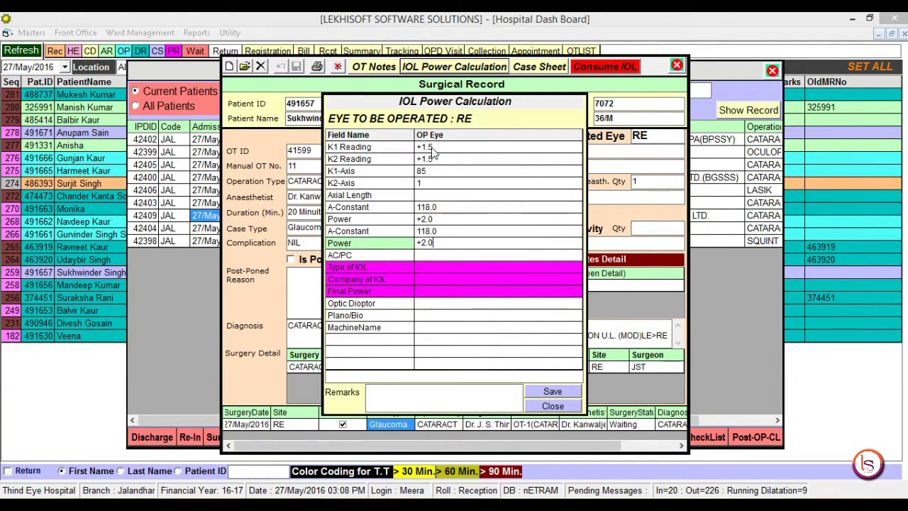
key("Down")
Step: Choose Foldable for AC/PC and IOL type, Acrysof Iq company, Final Power +2.0, optic diameter 5.6
key("Return")
key("Down")
key("Down")
key("Return")
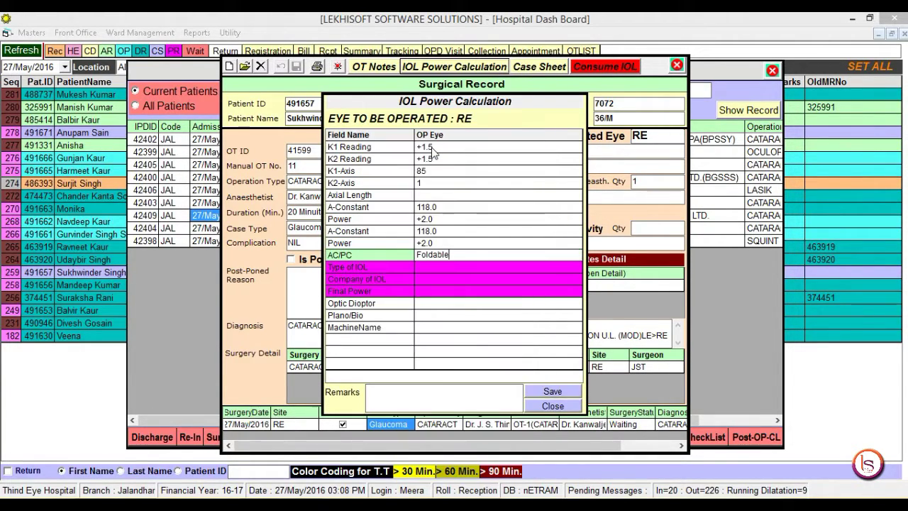
key("Down")
key("Return")
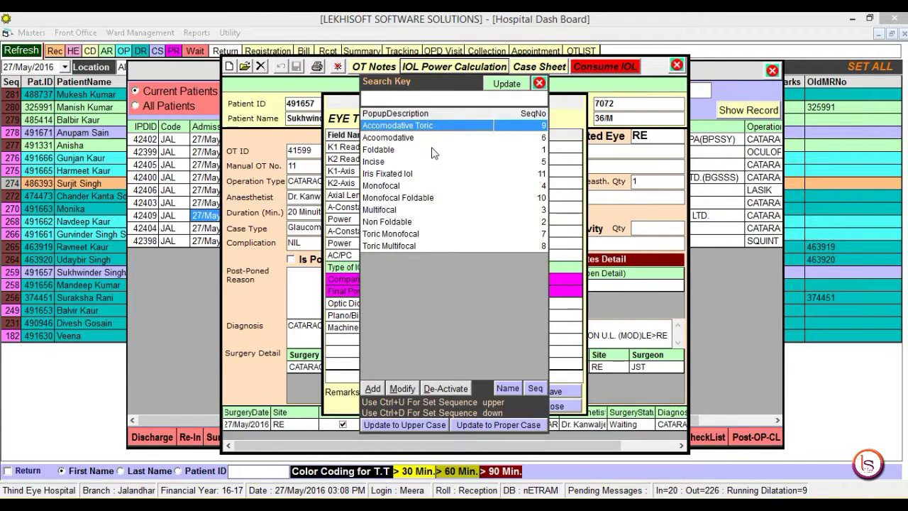
key("Down")
key("Return")
key("Down")
key("Return")
key("Down")
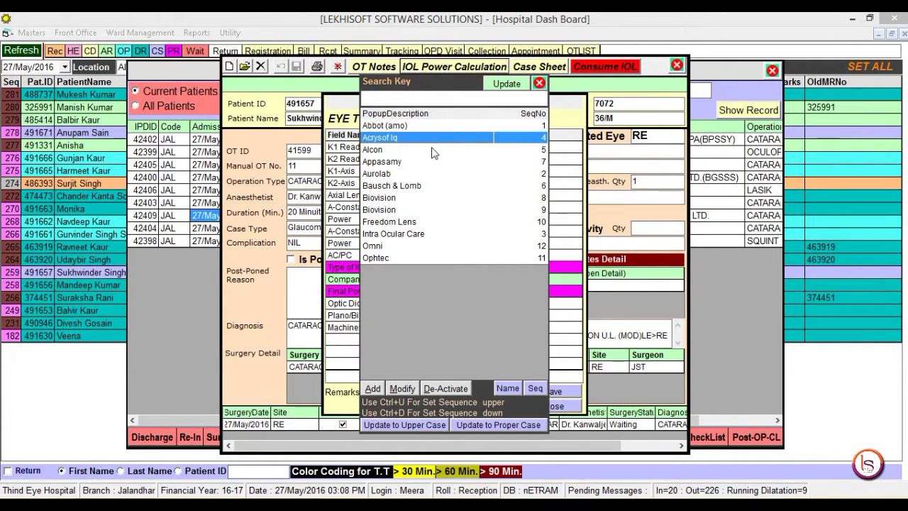
key("Down")
key("Return")
key("Down")
key("Return")
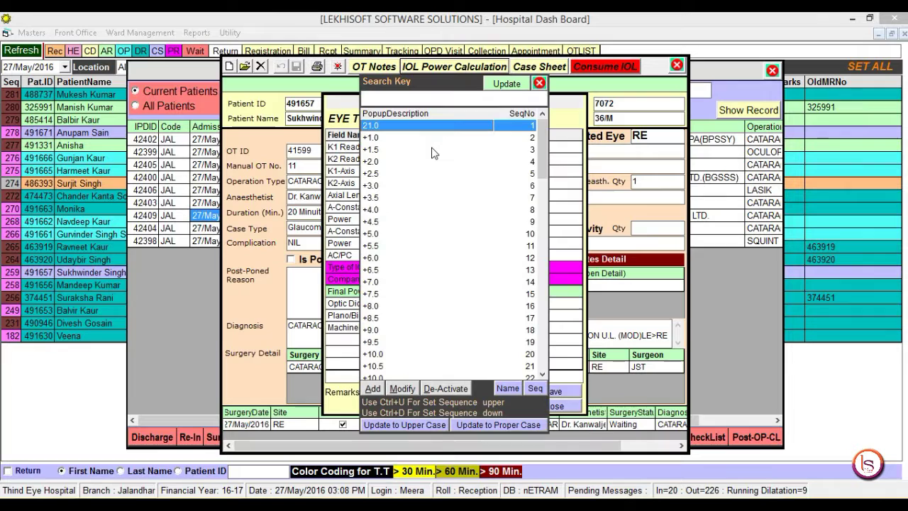
key("Down")
key("Down")
key("Return")
key("Down")
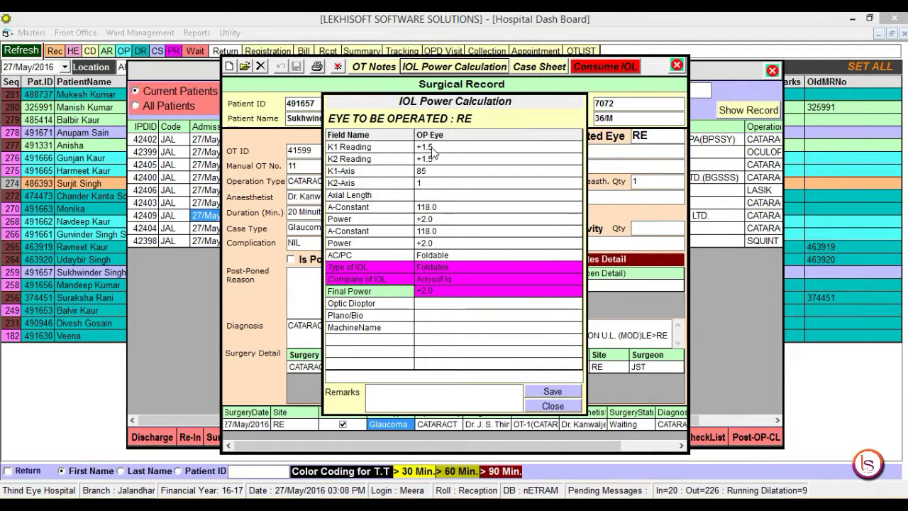
key("Return")
key("Down")
key("Return")
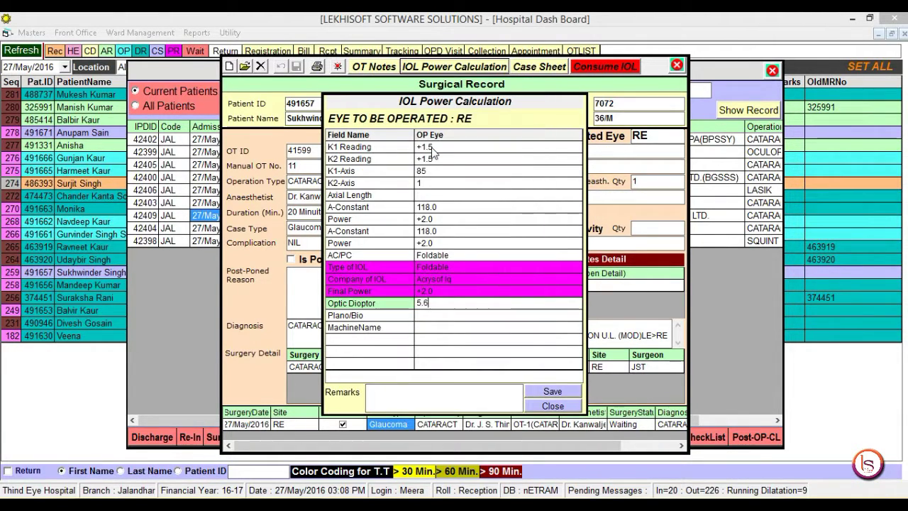
key("Down")
key("Return")
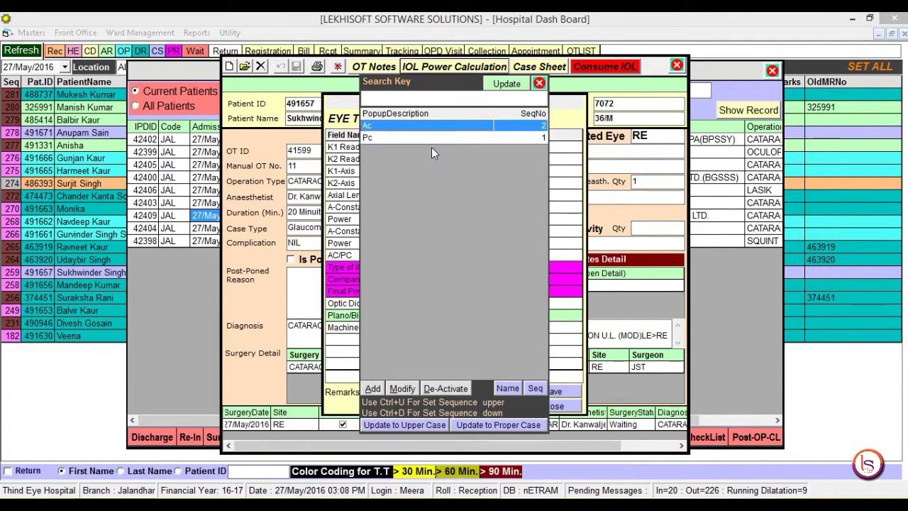
Step: Enter Plano/Bio 'Pc' and MachineName For Distance, save the calculation, and close the record
type("Pc")
key("Down")
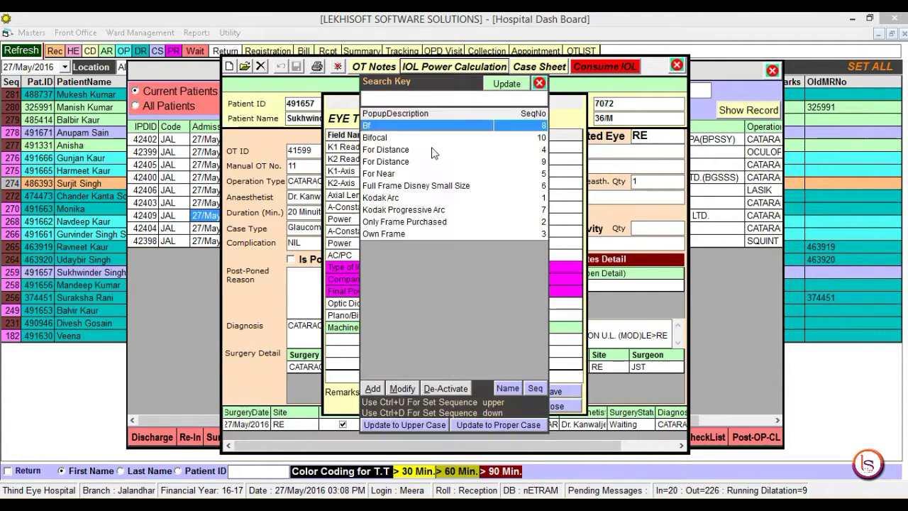
key("Return")
key("Down")
key("Return")
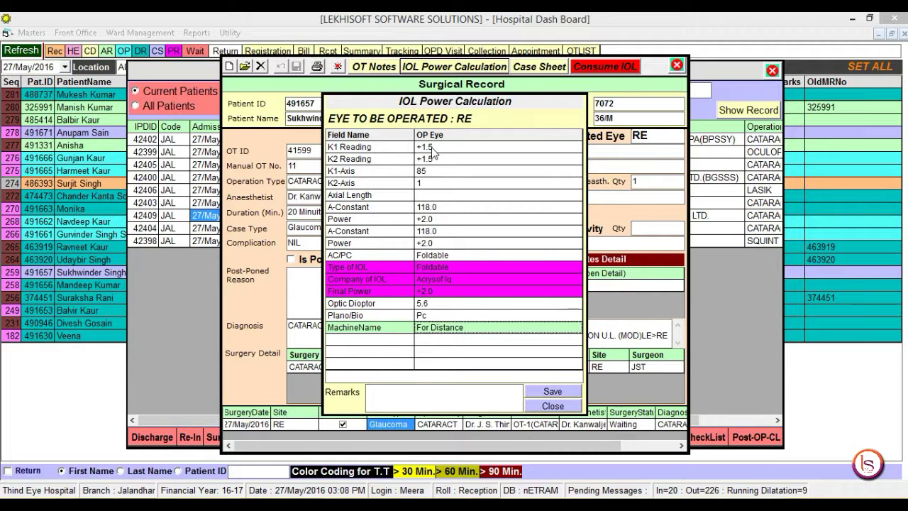
key("Down")
key("Up")
left_click(563, 393)
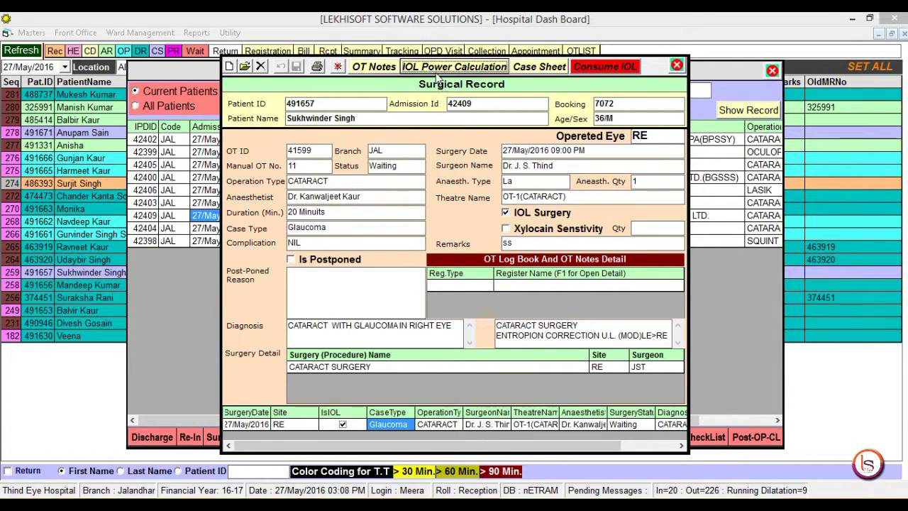
left_click(338, 66)
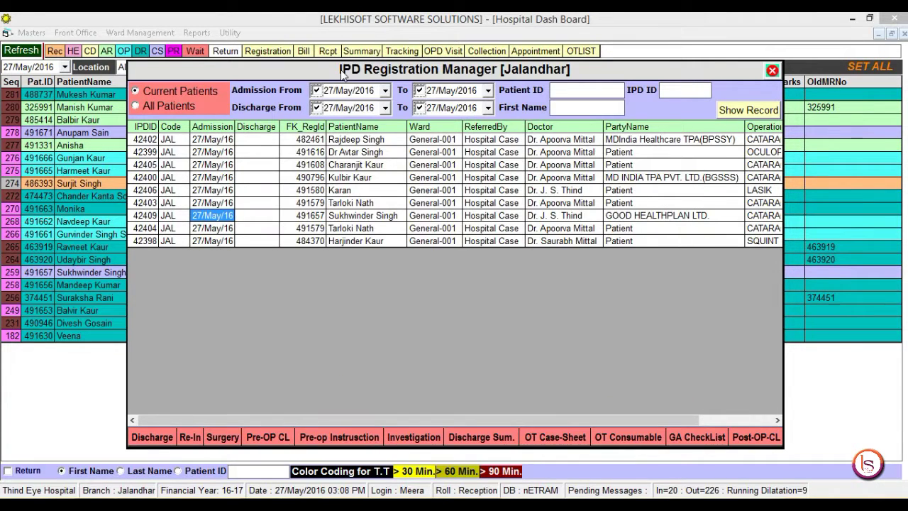
Step: Select the cataract patient's admission, open the OT Case-Sheet and page forward to their record
left_click(370, 217)
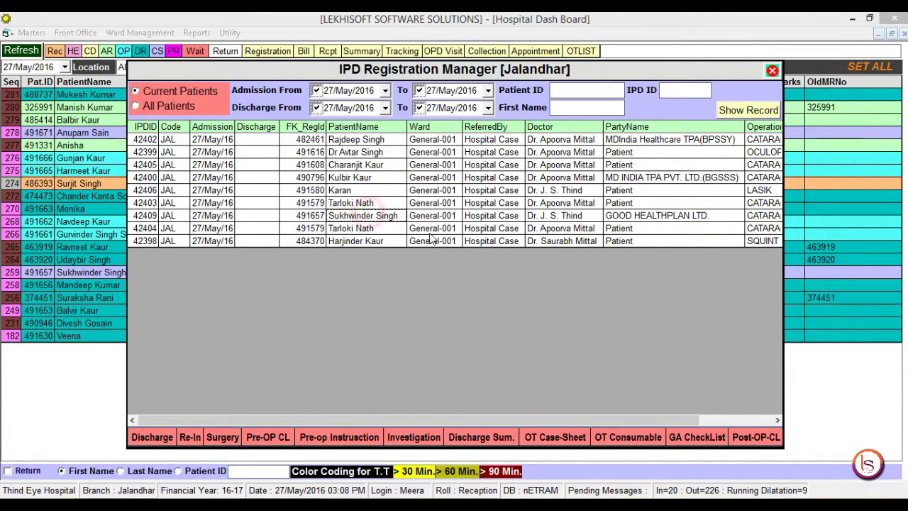
left_click(556, 437)
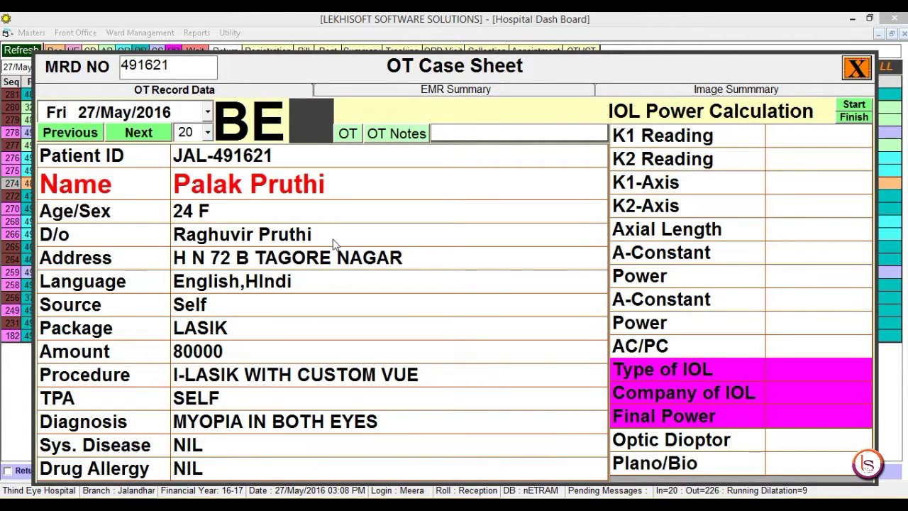
left_click(145, 134)
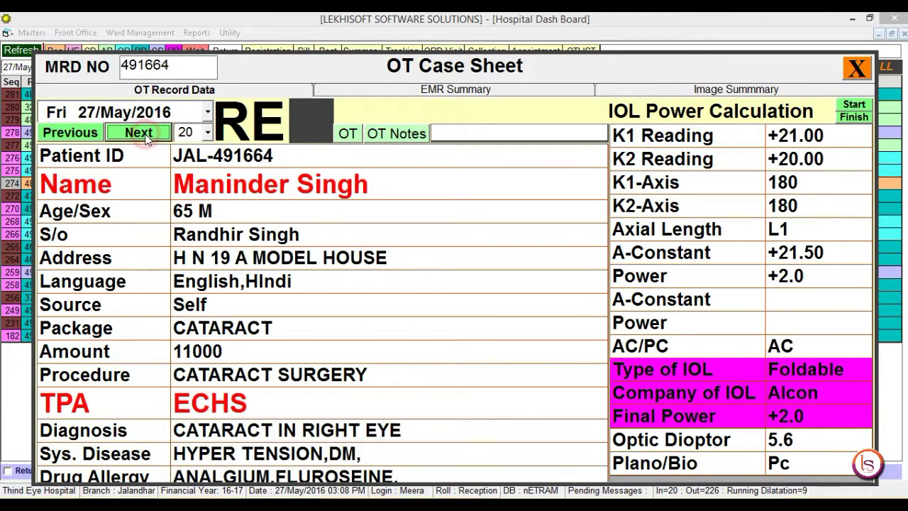
left_click(145, 134)
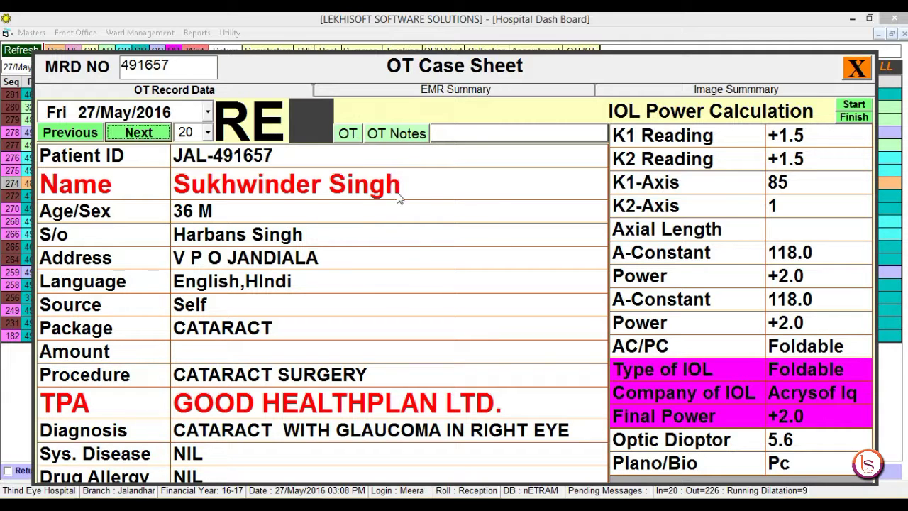
left_click(401, 95)
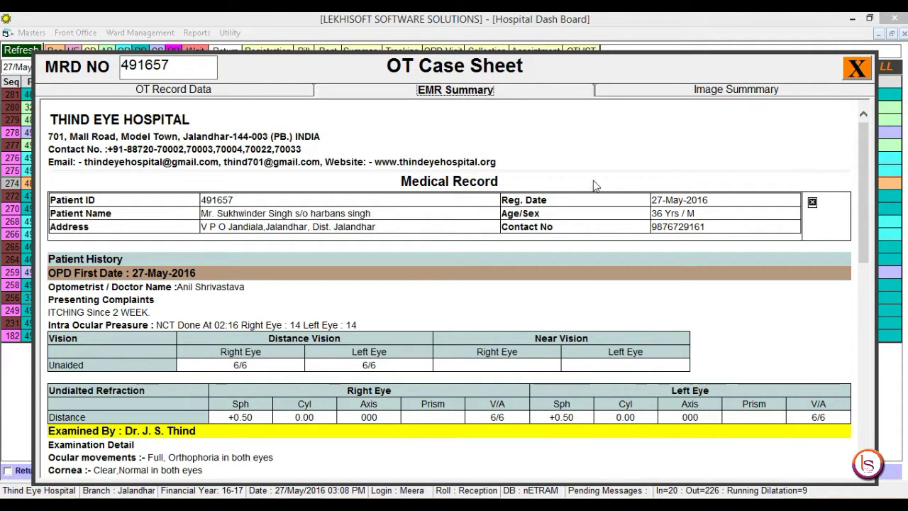
left_click_drag(863, 149, 905, 348)
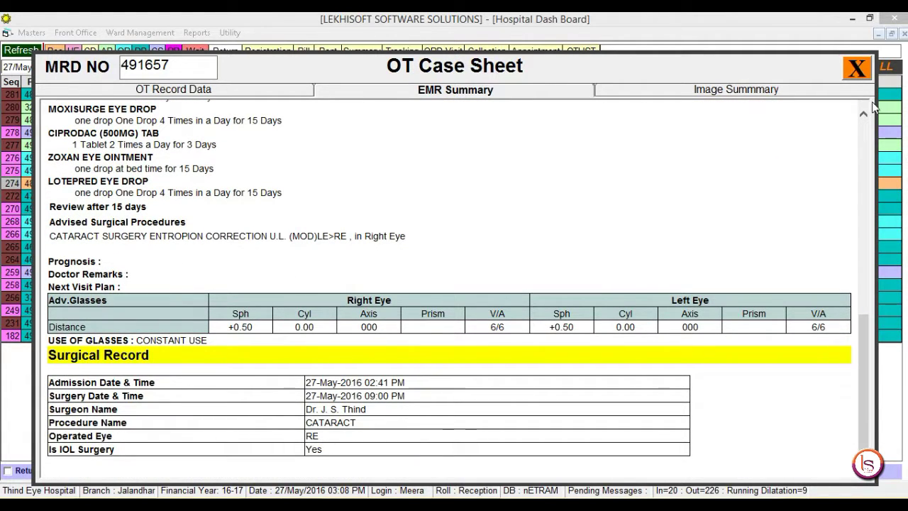
left_click(209, 92)
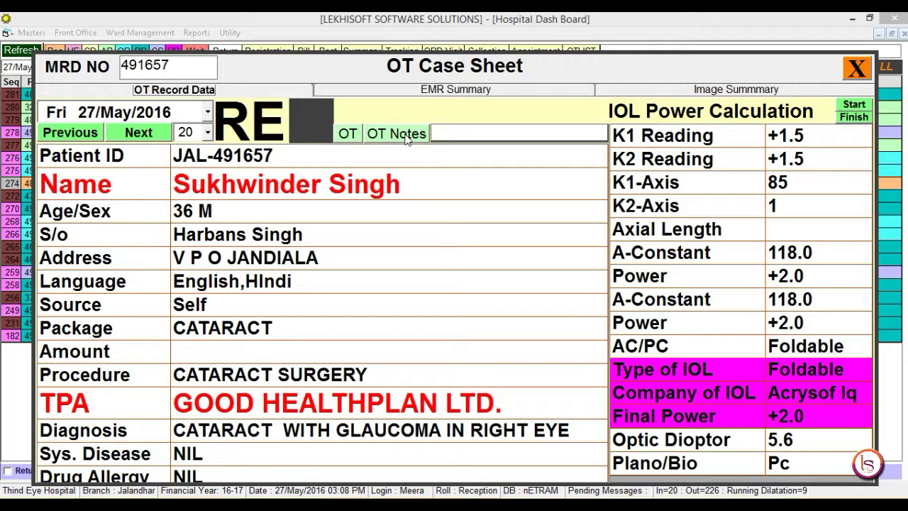
Step: Transfer the PHACO (OPERATION STEPS) template into the General Surgical Notes and save
left_click(406, 136)
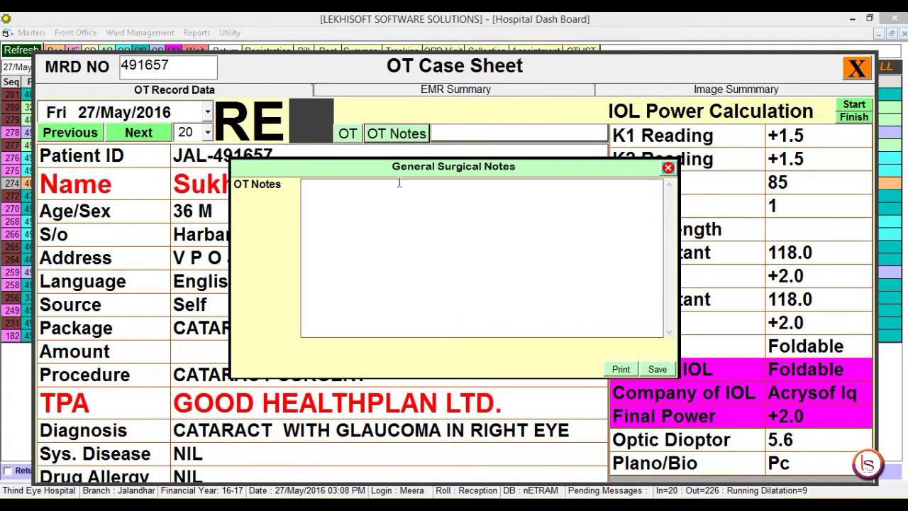
double_click(389, 216)
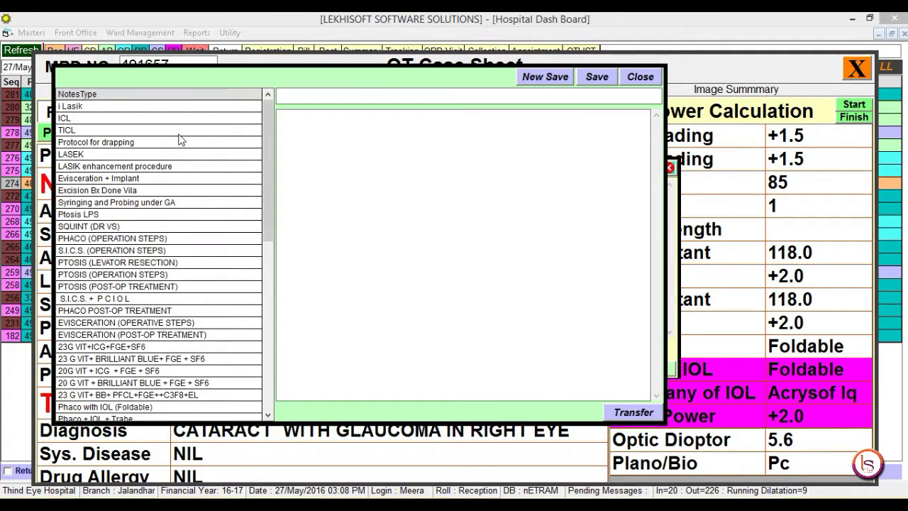
left_click(165, 107)
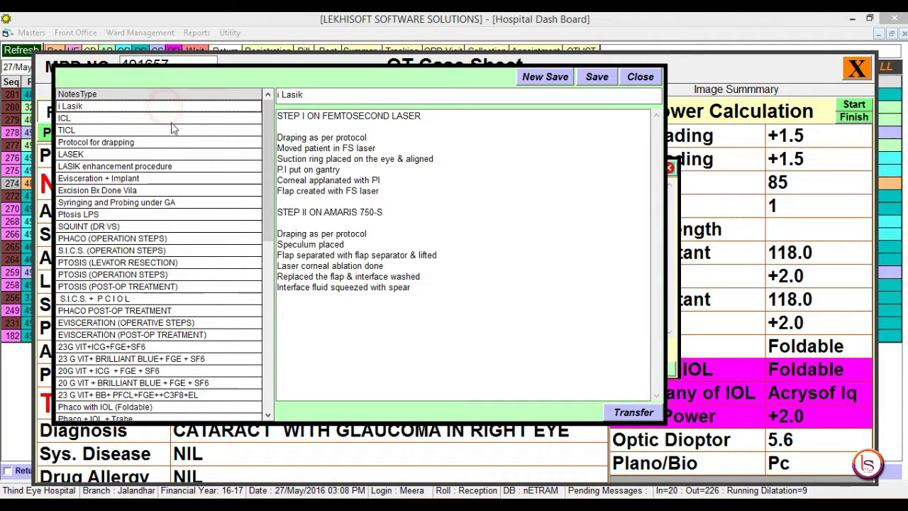
left_click(174, 119)
left_click(176, 142)
left_click(182, 167)
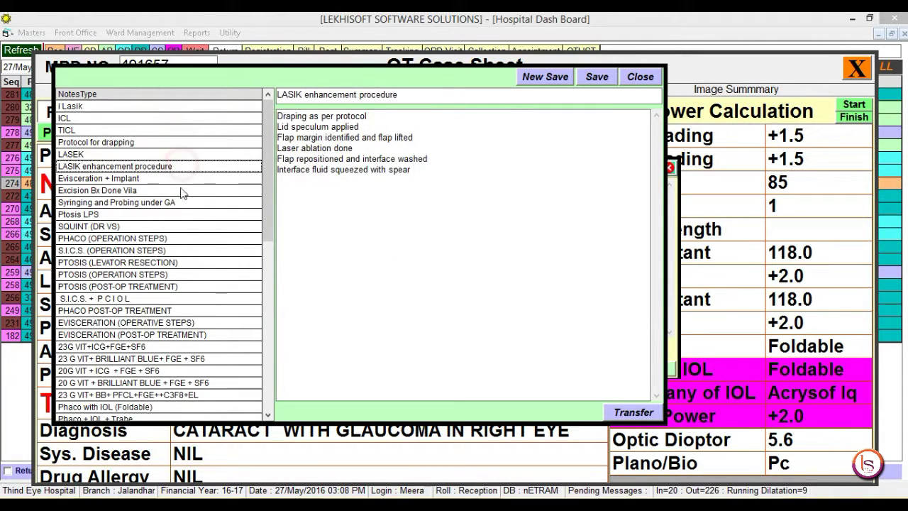
left_click(174, 215)
left_click(172, 239)
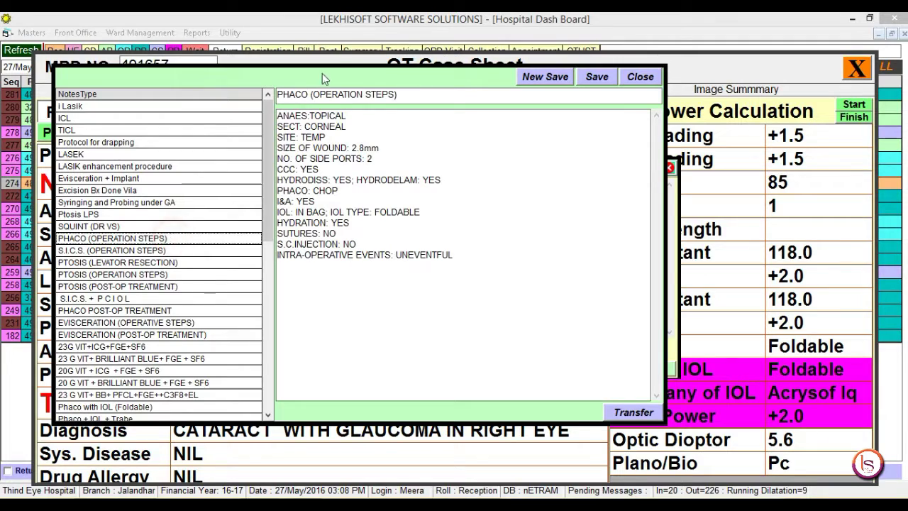
left_click(235, 239)
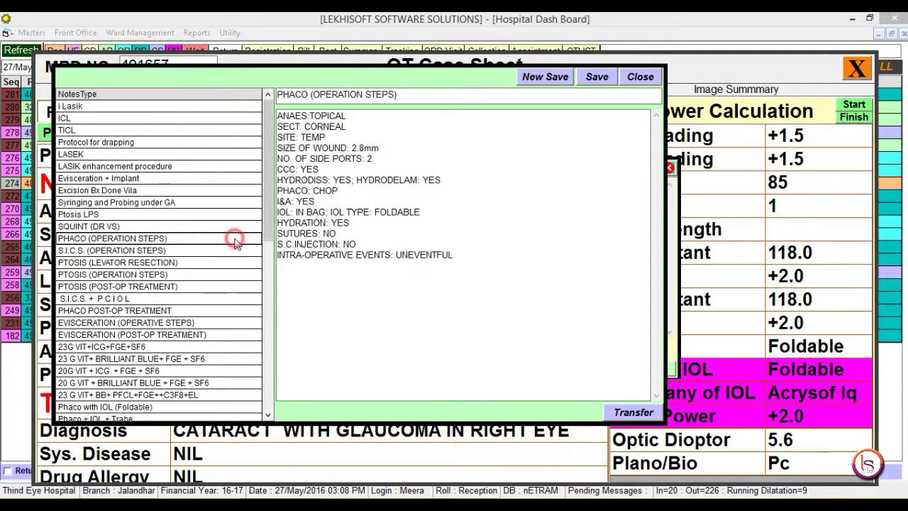
left_click(634, 413)
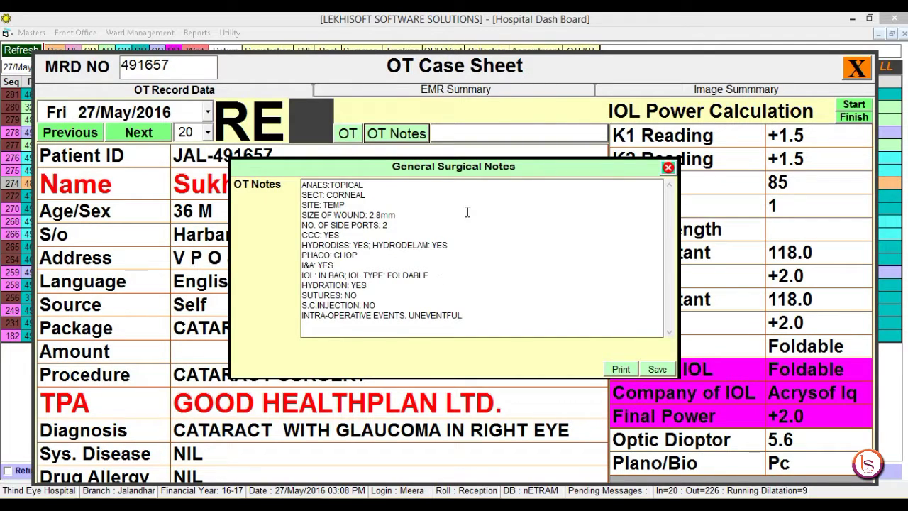
left_click(660, 369)
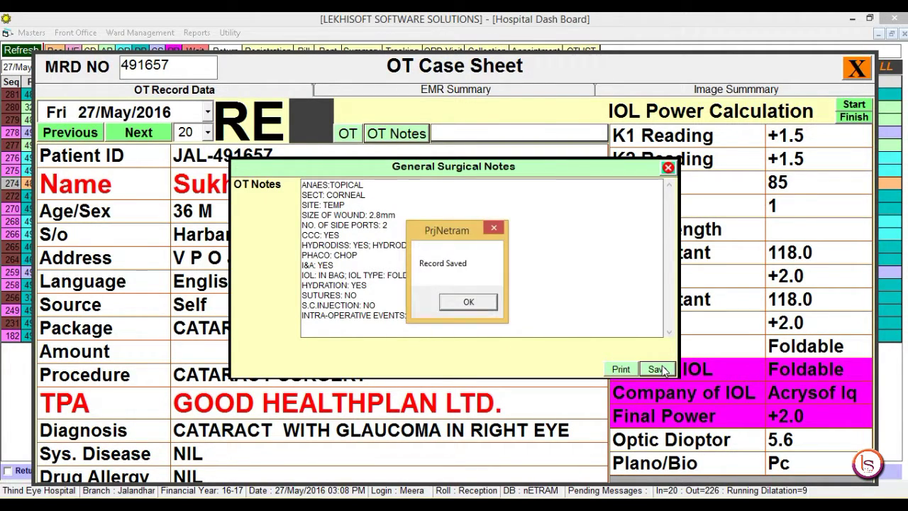
key("Return")
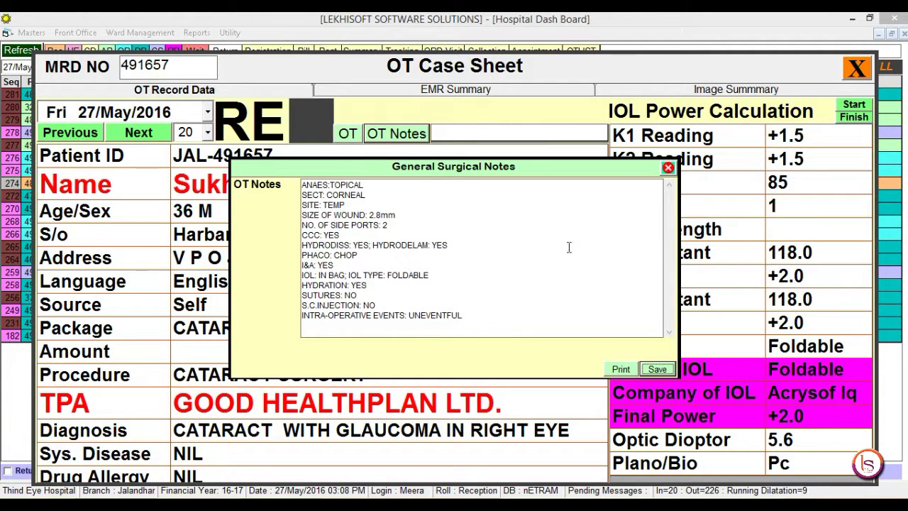
Step: Add lines 'saS', 'Sas' and 'a' after the CCC line, save again, and close the notes
left_click(491, 238)
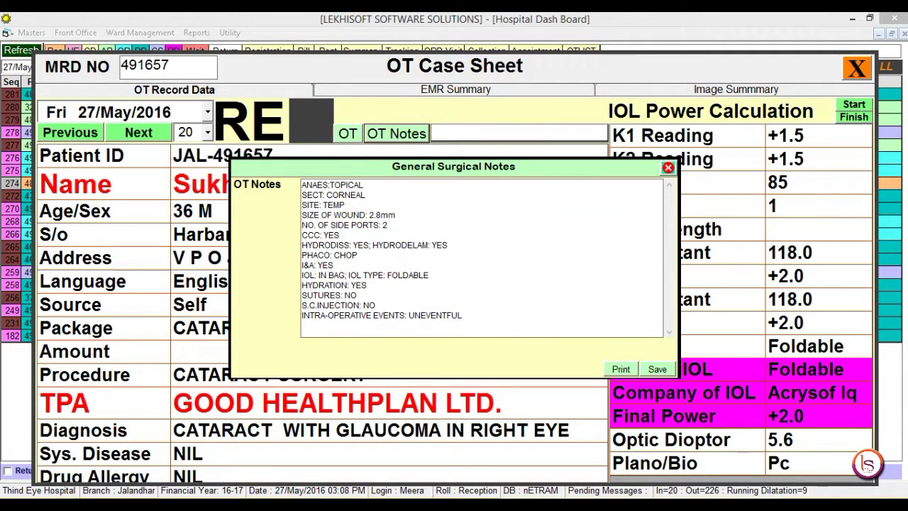
key("Return")
type("saS")
key("Return")
key("Return")
type("Sas")
key("Return")
type("aS")
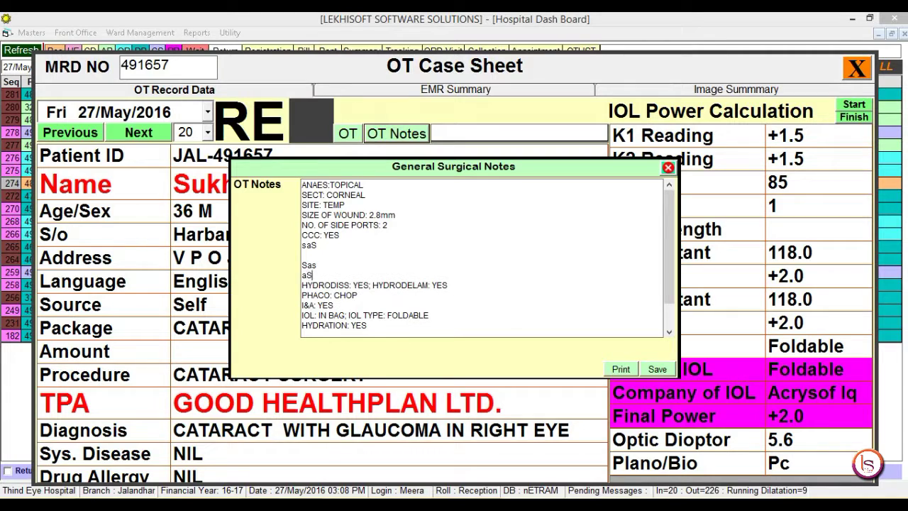
left_click(657, 369)
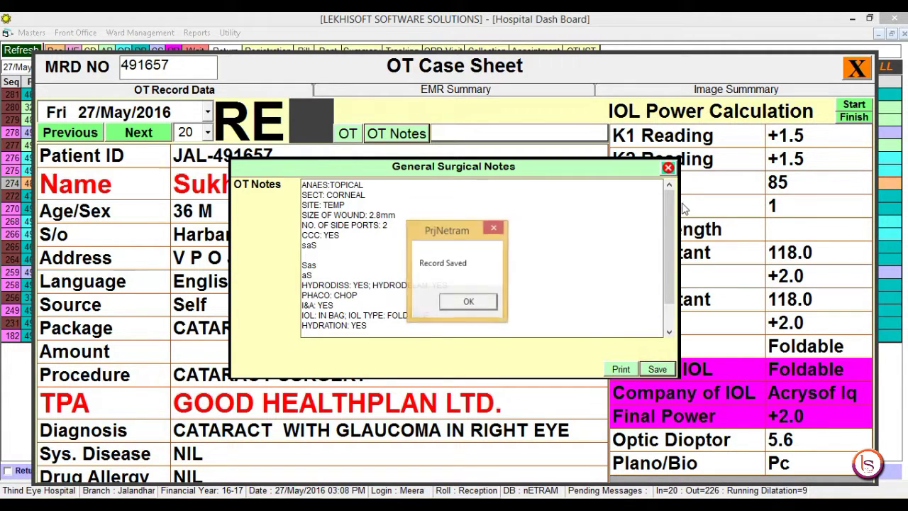
key("Return")
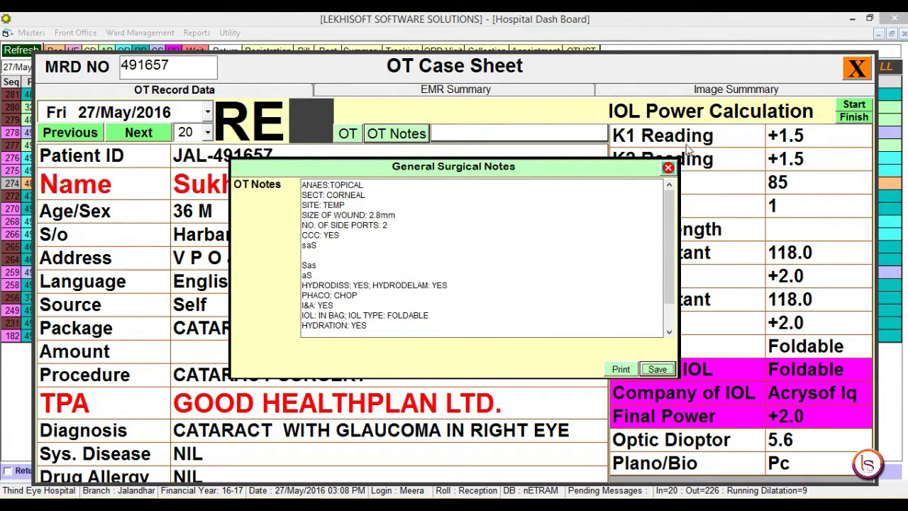
left_click(621, 369)
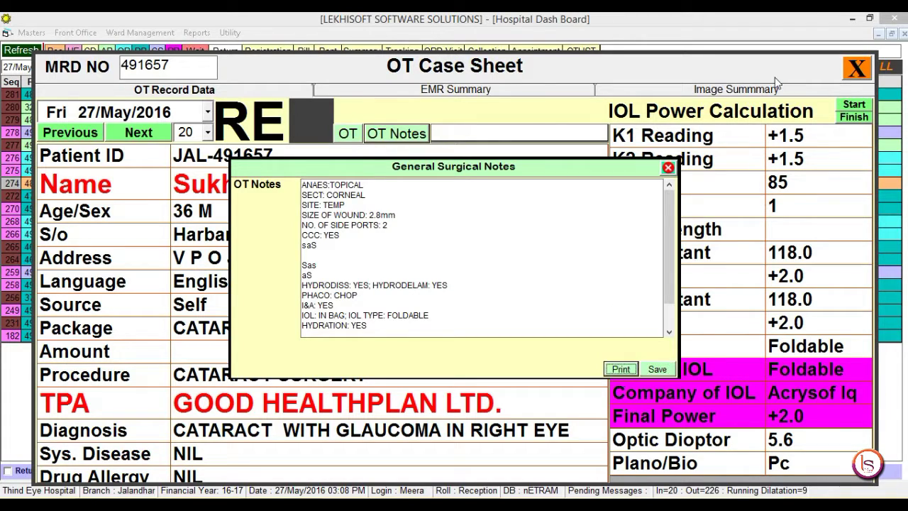
left_click(670, 169)
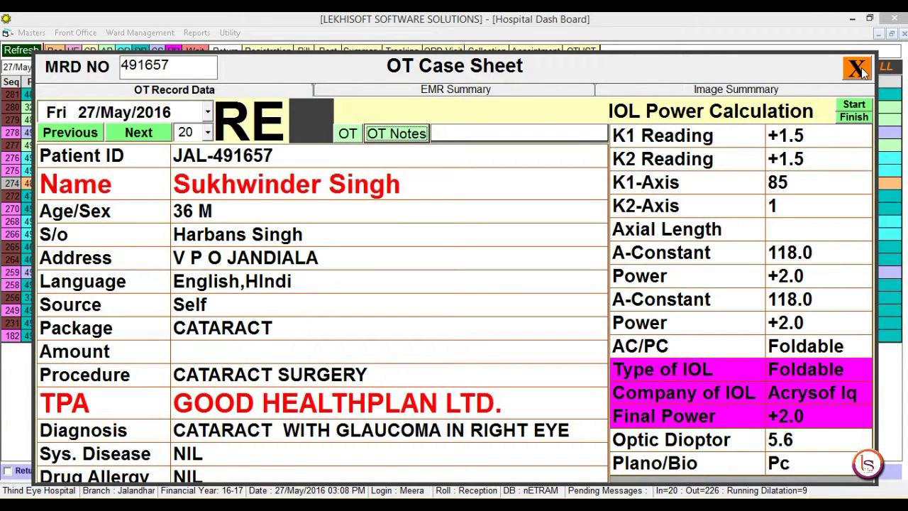
left_click(861, 70)
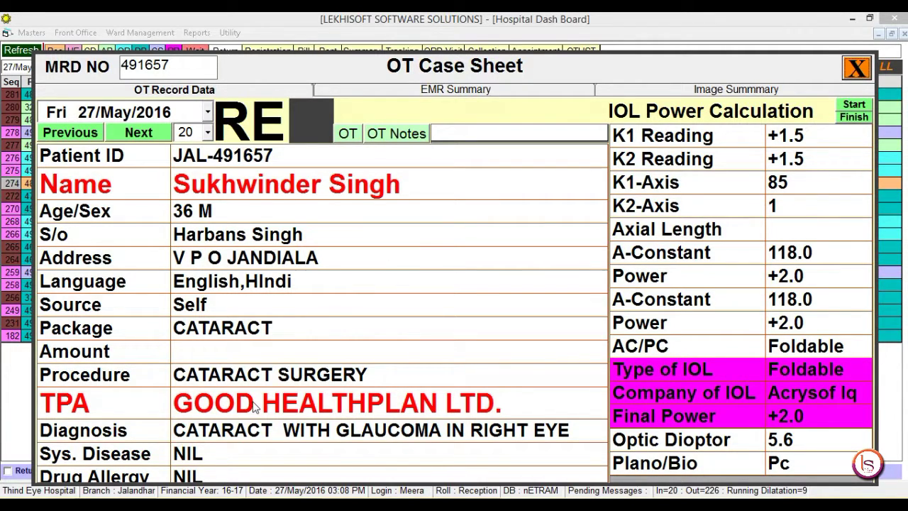
left_click(95, 410)
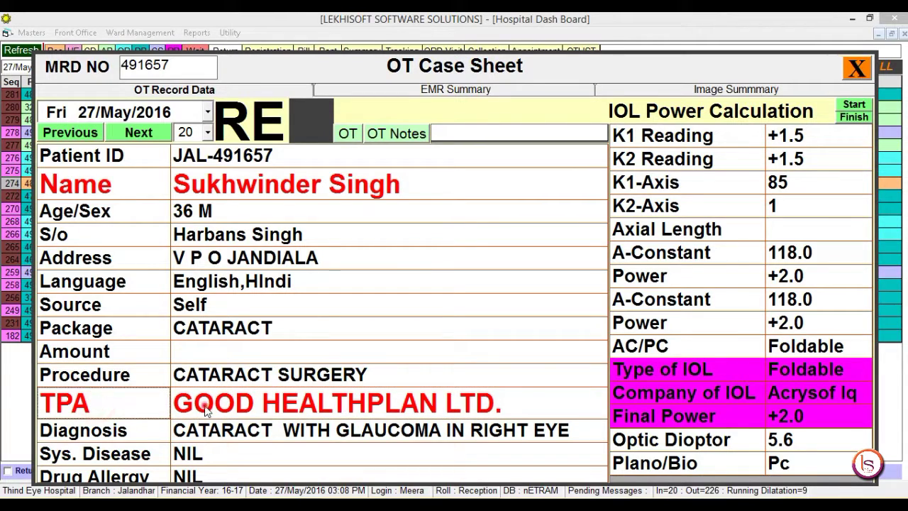
left_click(206, 410)
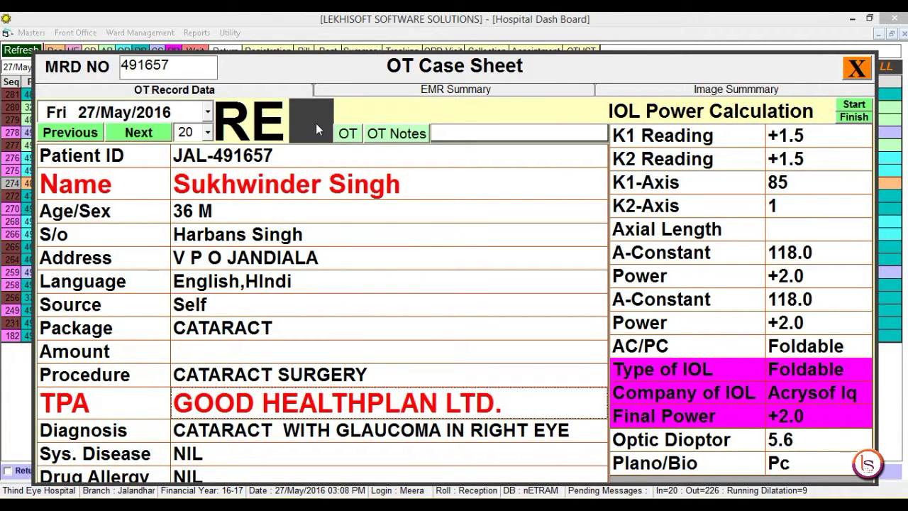
left_click(394, 135)
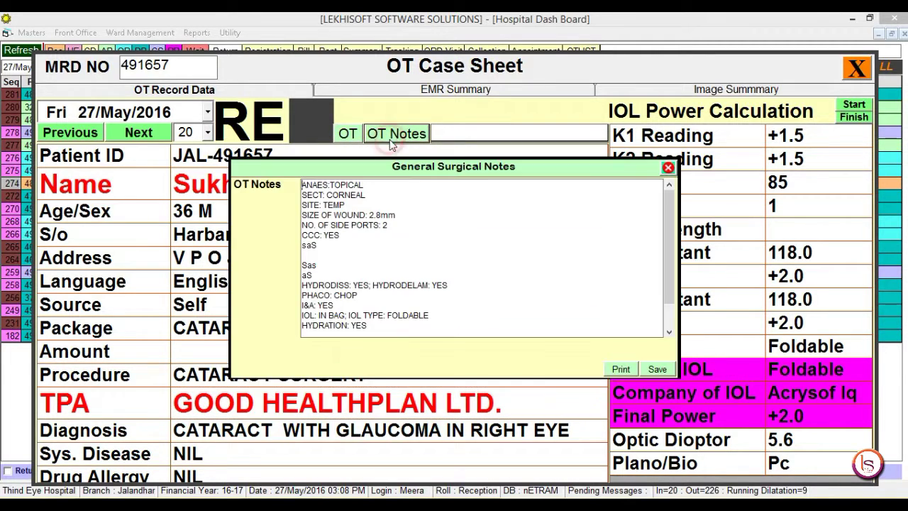
left_click(668, 168)
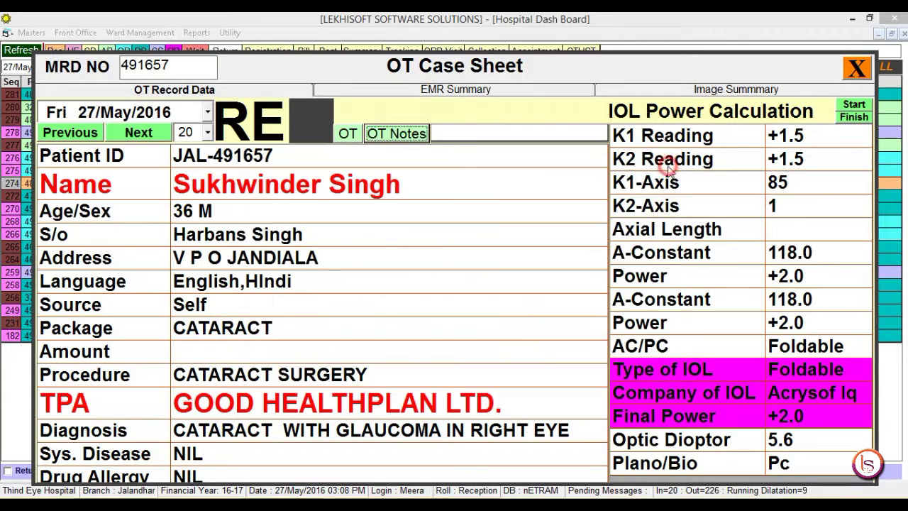
left_click(470, 135)
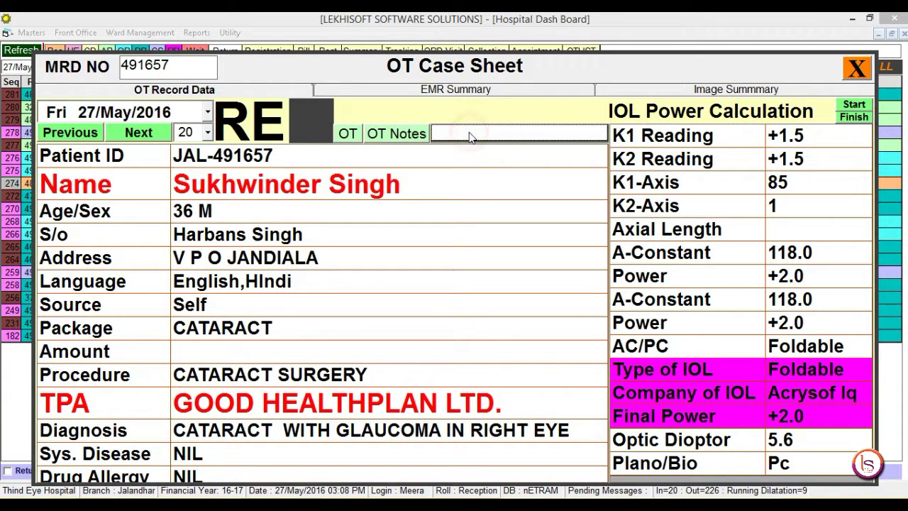
left_click(470, 135)
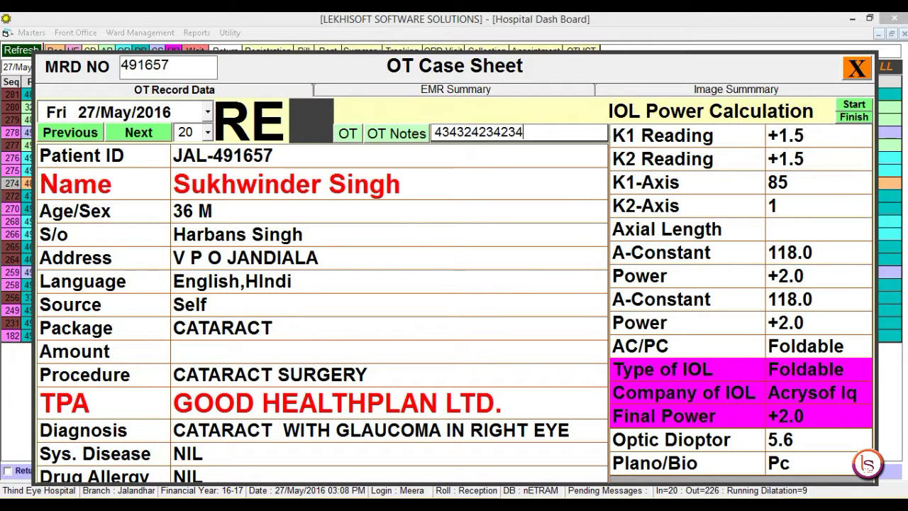
key("Return")
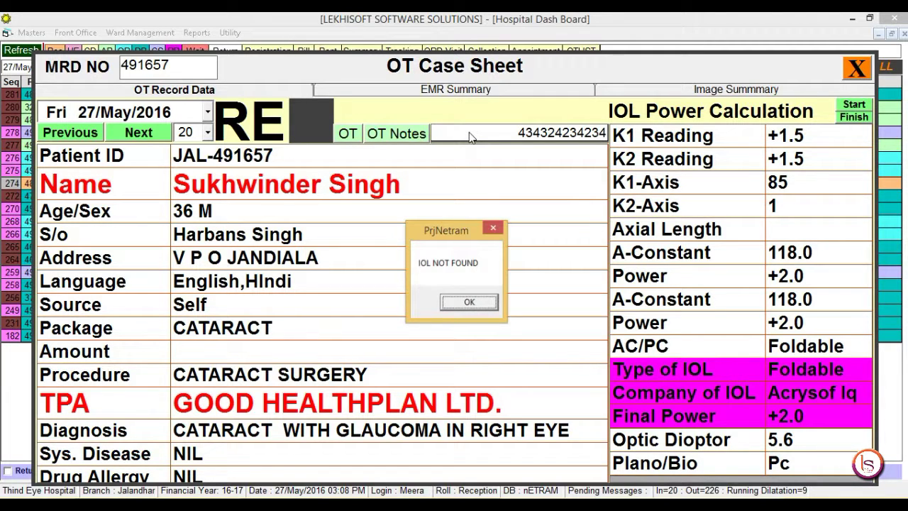
key("Return")
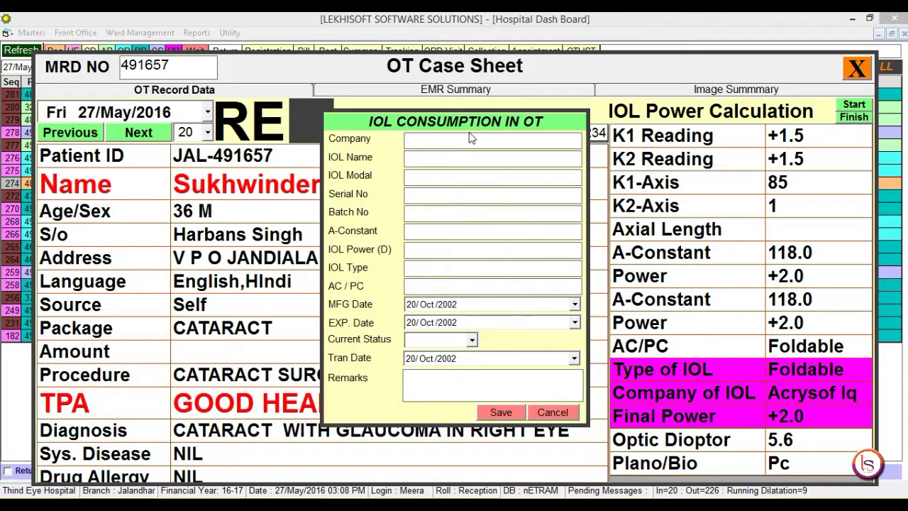
left_click(548, 413)
key("Return")
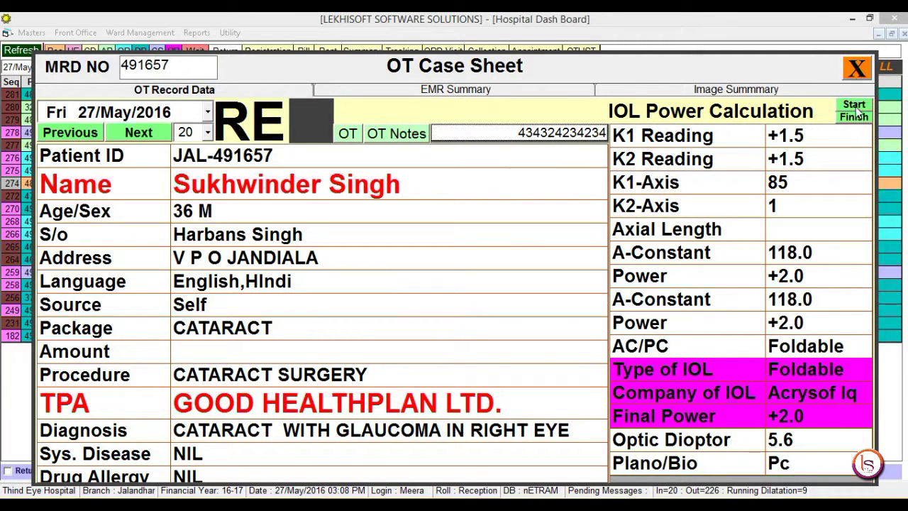
Step: Record the surgery's start and finish times, acknowledging each confirmation
left_click(855, 105)
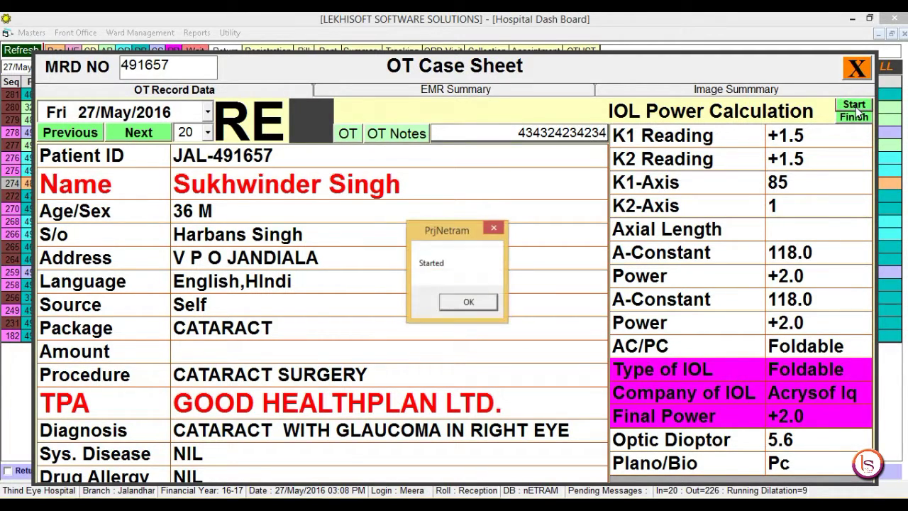
key("Return")
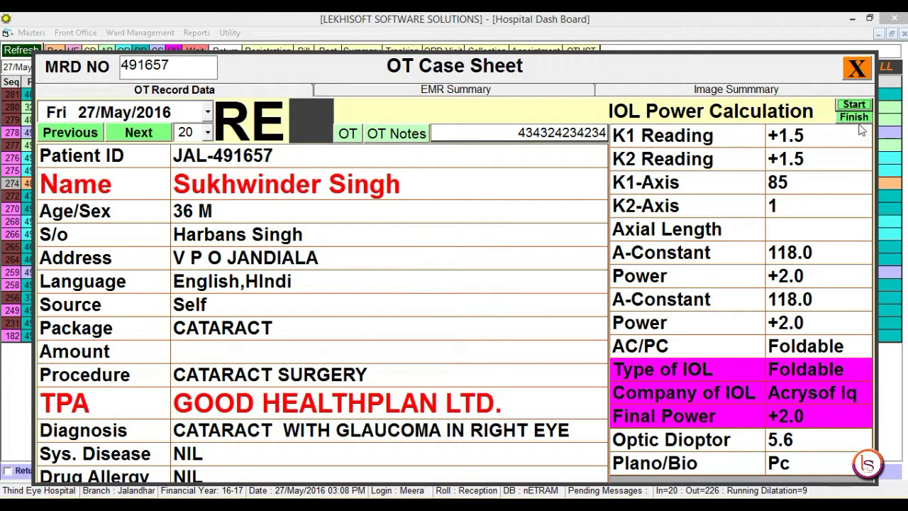
left_click(856, 117)
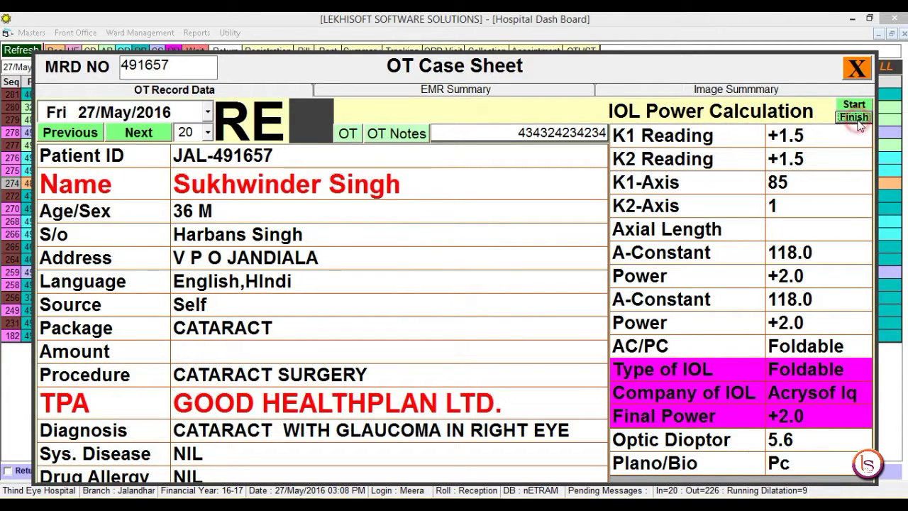
key("Return")
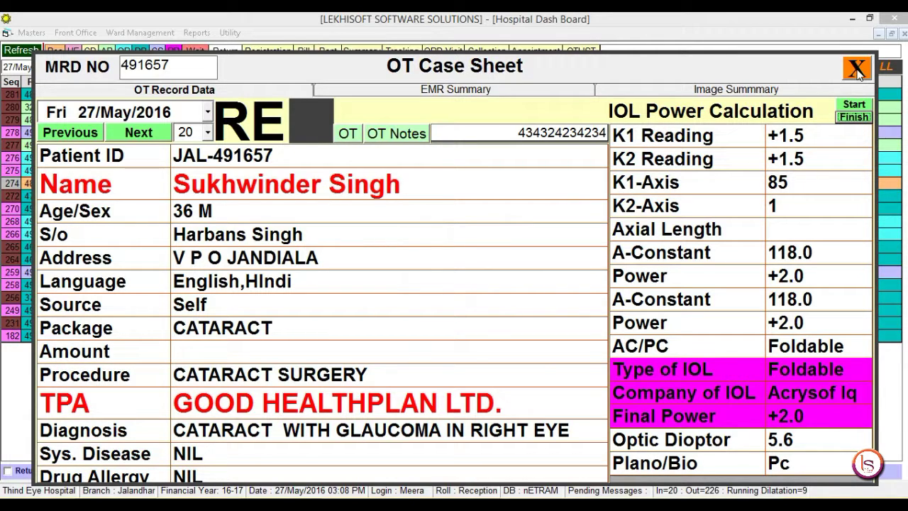
Step: Select the cataract patient's admission in the refreshed IPD list, discharge them, and close IPD Registration Manager
left_click(857, 70)
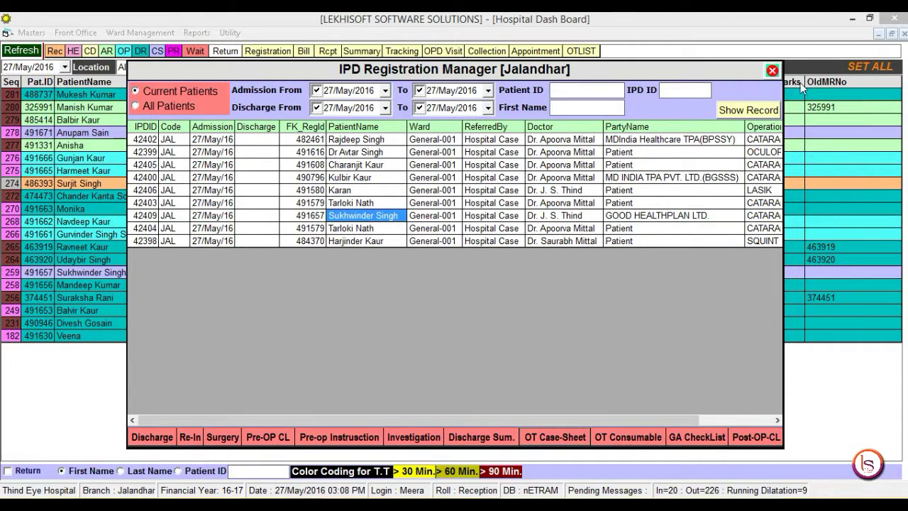
left_click(736, 112)
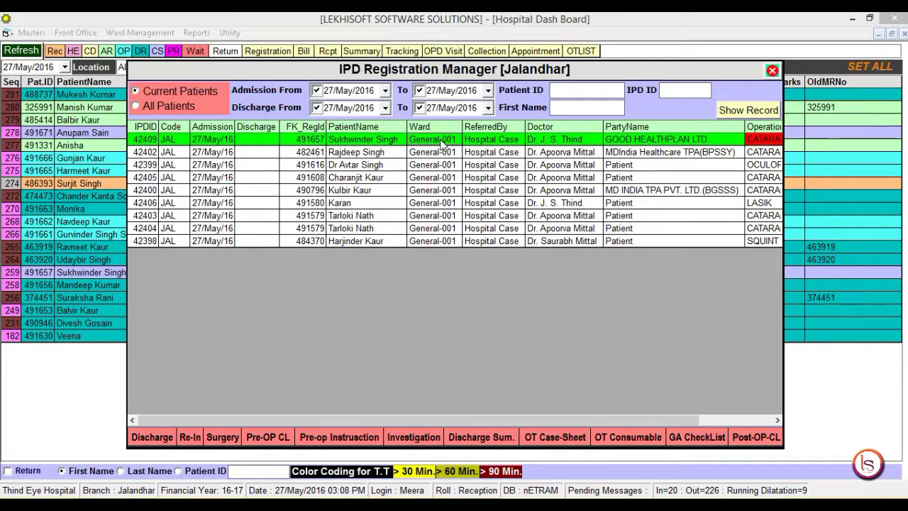
left_click(778, 141)
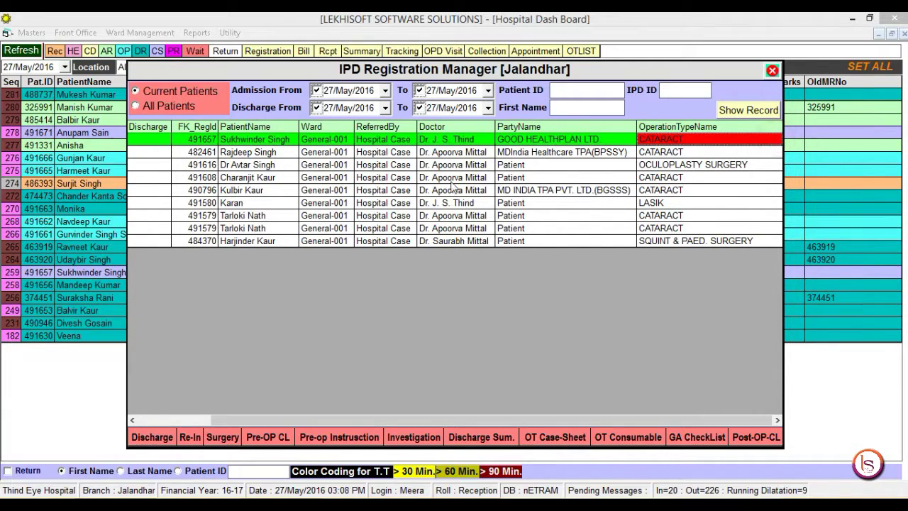
scroll(319, 319, "left", 2)
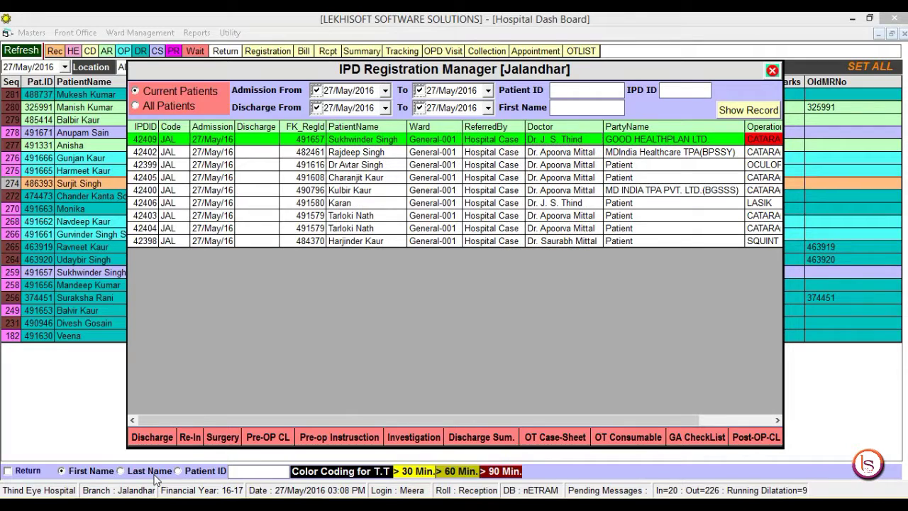
left_click(150, 438)
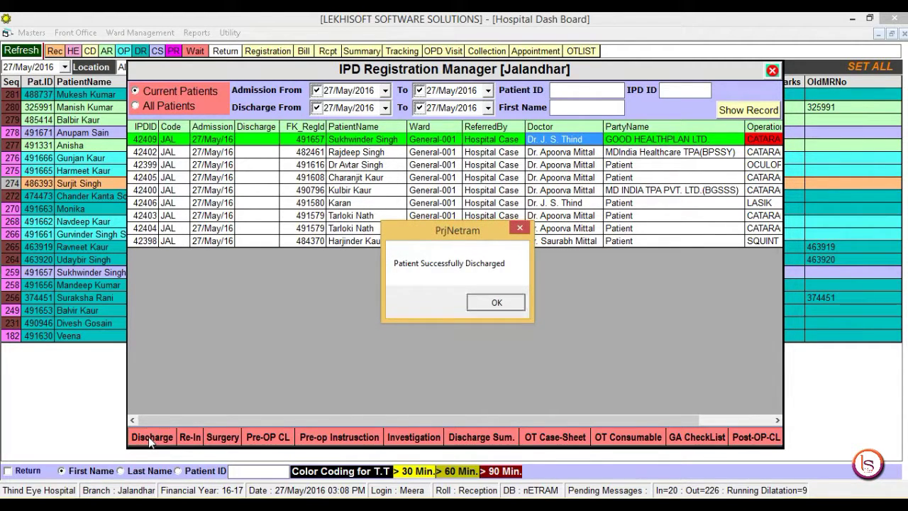
left_click(496, 302)
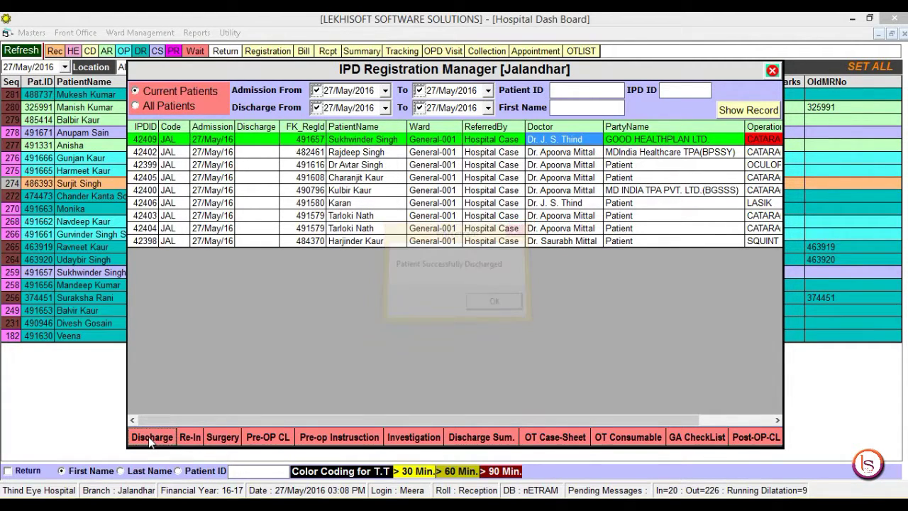
left_click(772, 70)
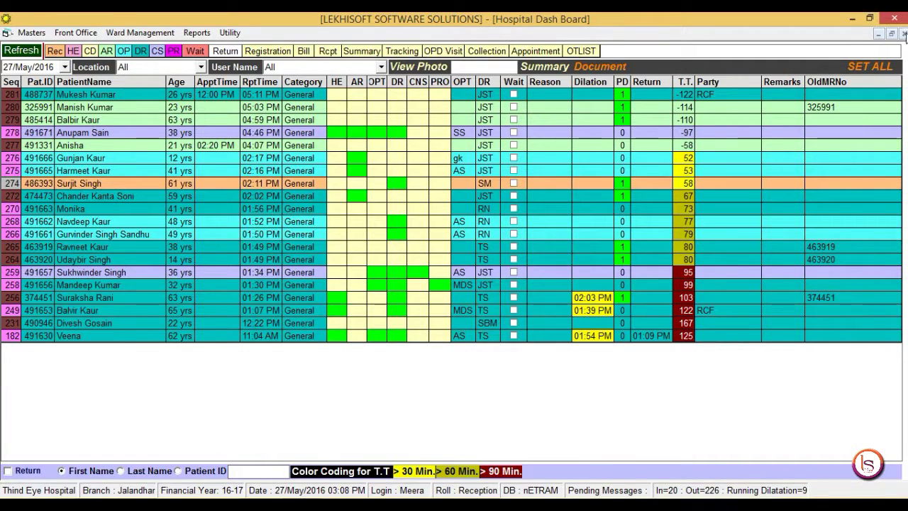